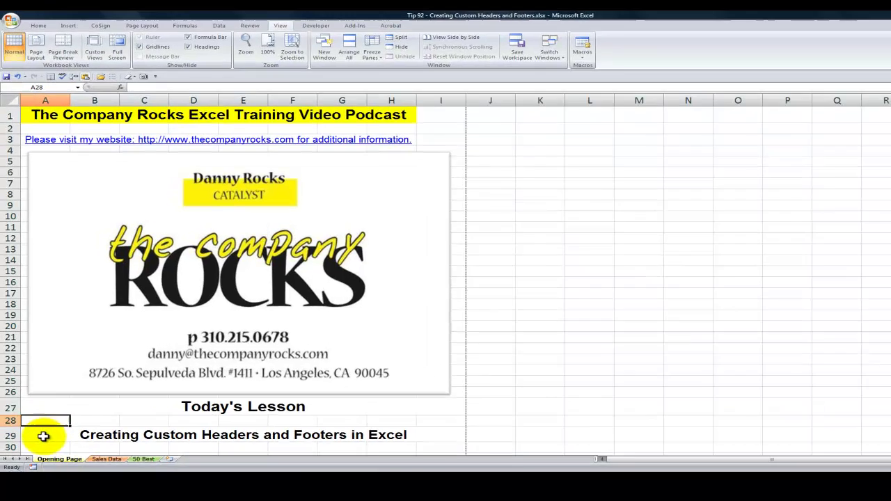
Switch from the title sheet to the Sales Data sheet and select cell A1
left_click(38, 423)
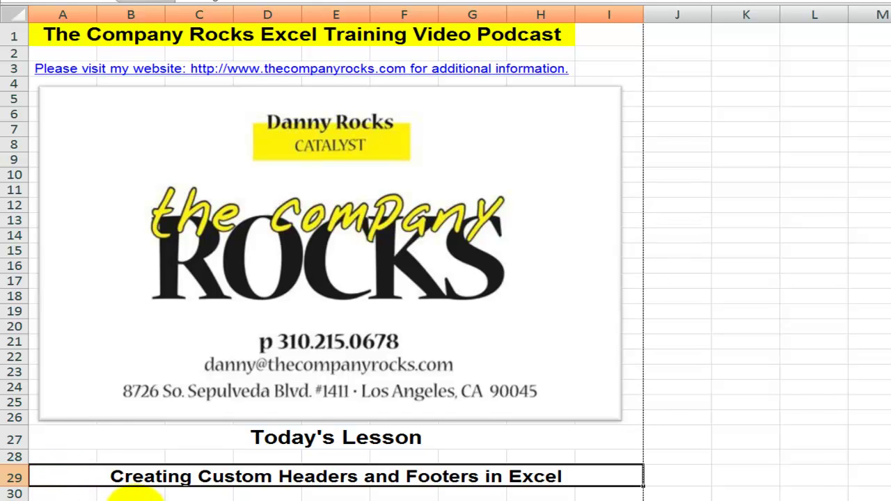
left_click(109, 496)
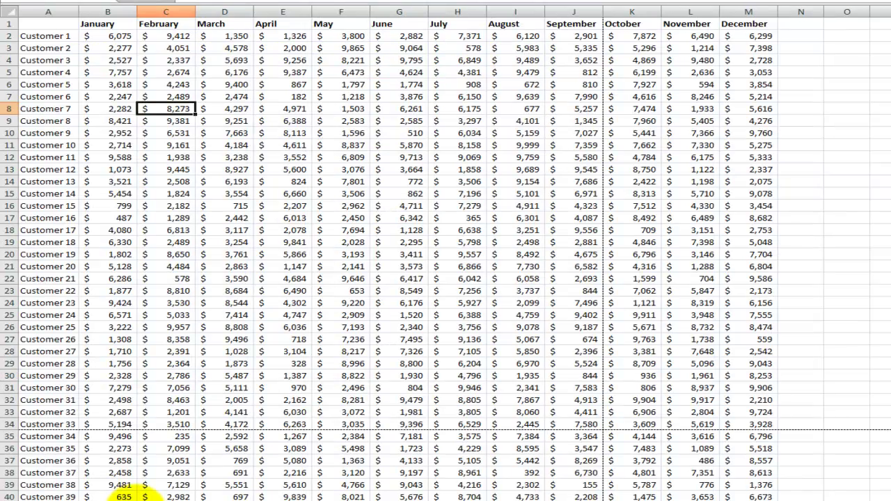
left_click(57, 26)
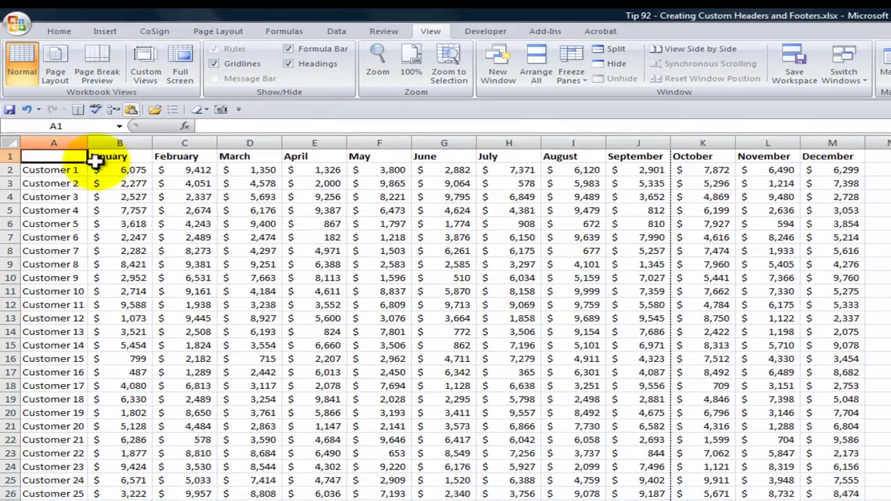
Check the January–December columns, then set the page orientation to Landscape
left_click(106, 23)
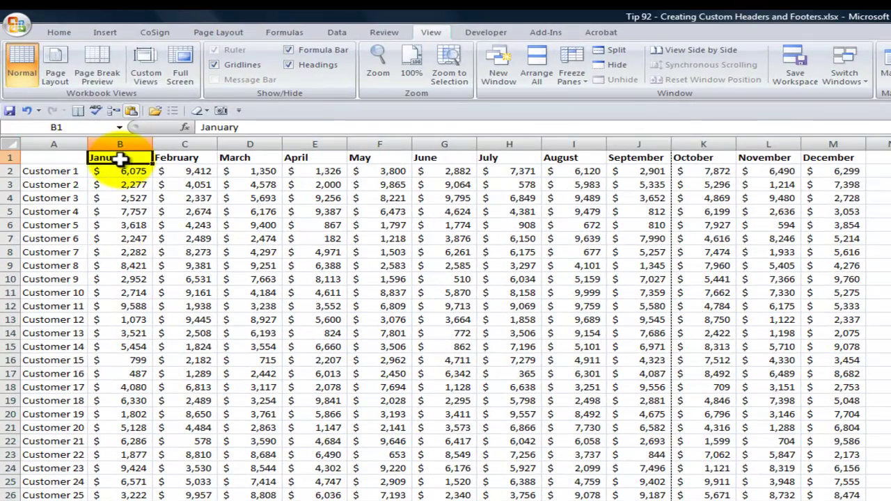
left_click(814, 158)
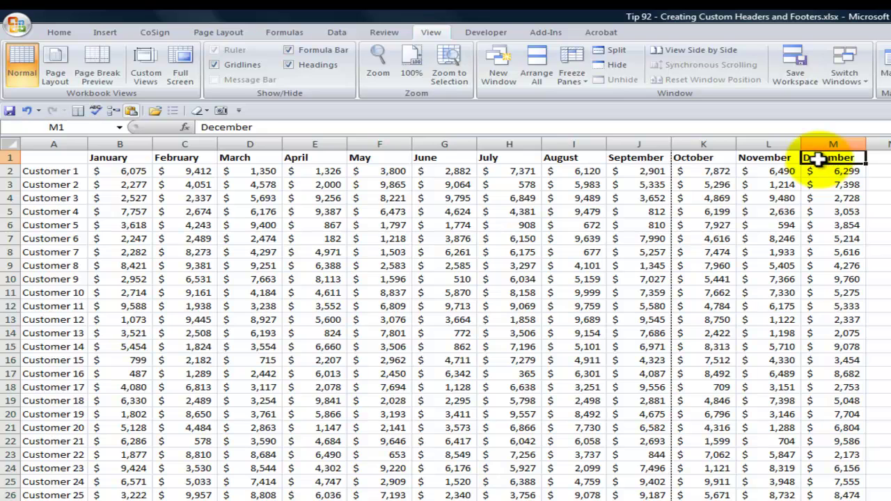
left_click(654, 198)
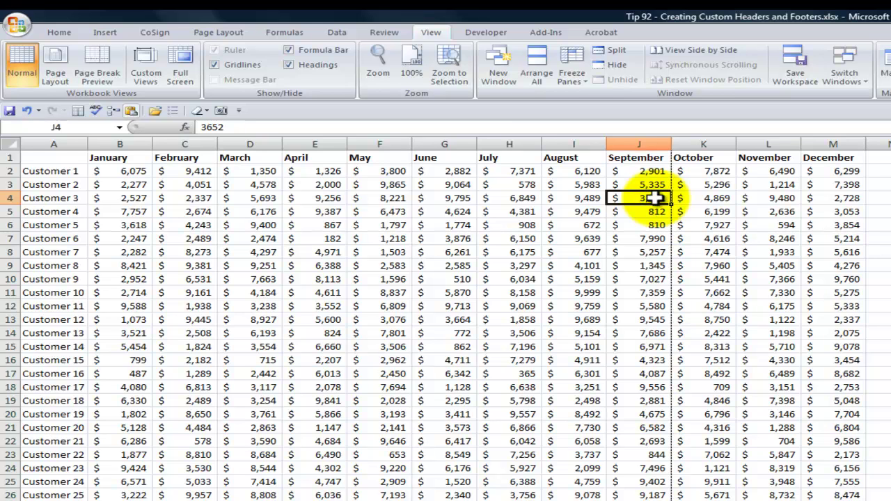
left_click(230, 34)
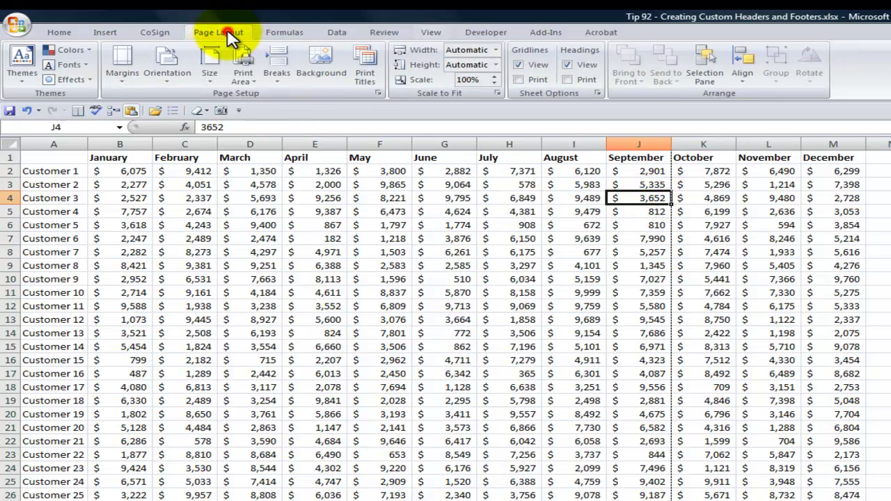
left_click(162, 71)
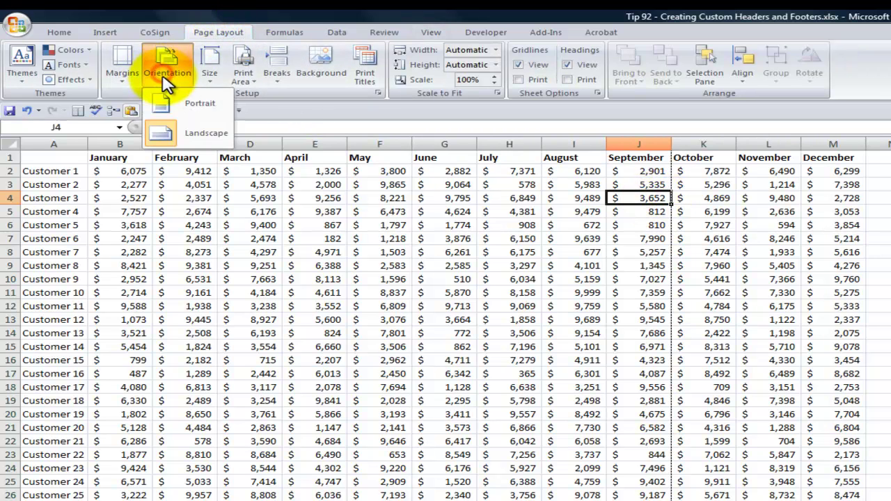
left_click(183, 136)
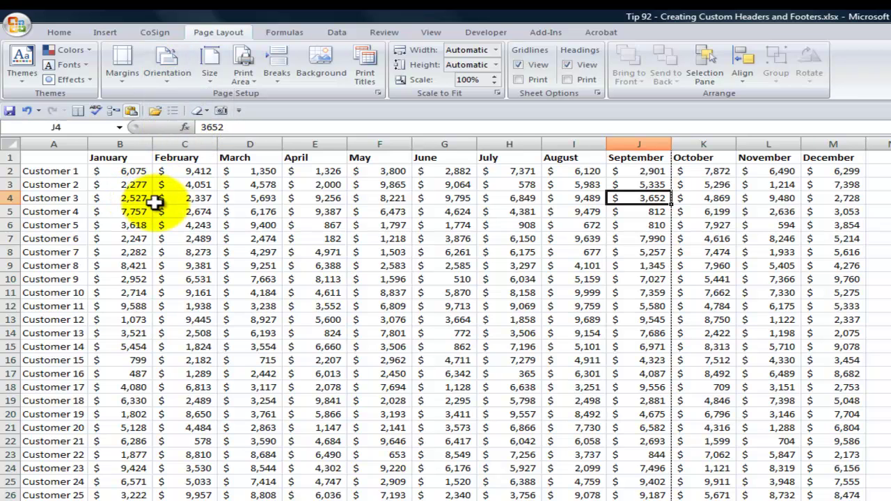
left_click(16, 26)
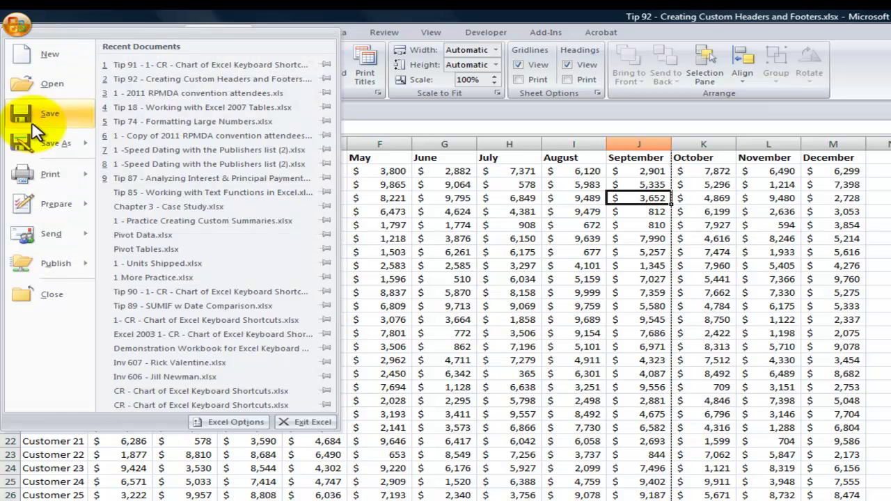
mouse_move(35, 176)
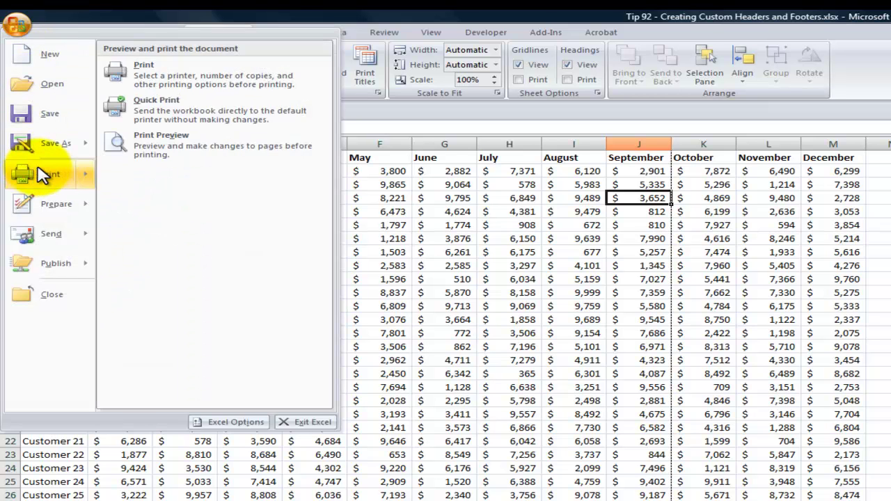
left_click(193, 152)
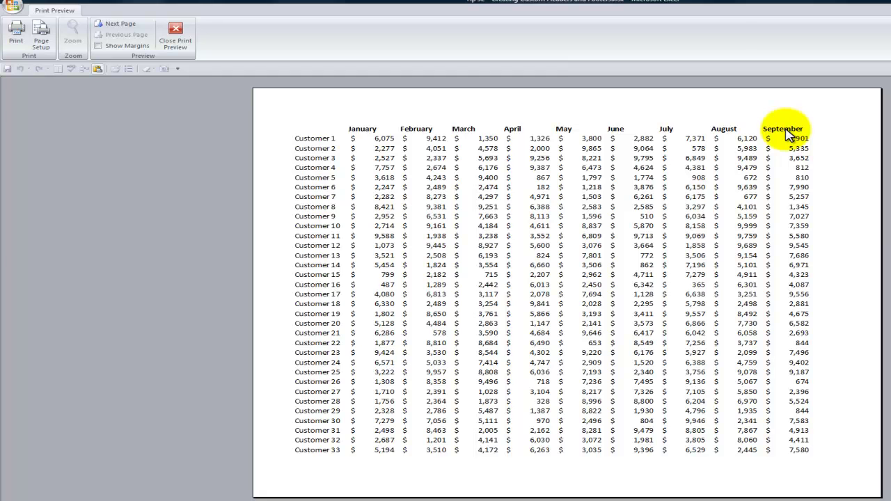
left_click(119, 25)
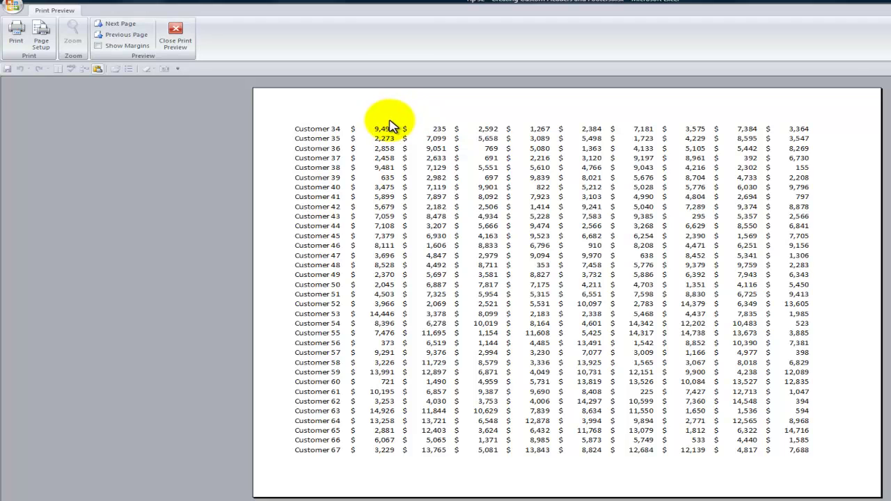
left_click(117, 34)
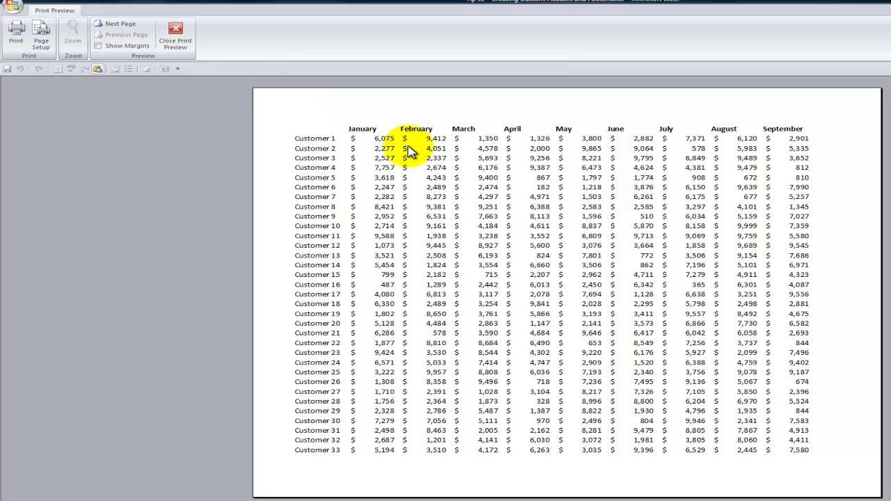
left_click(123, 25)
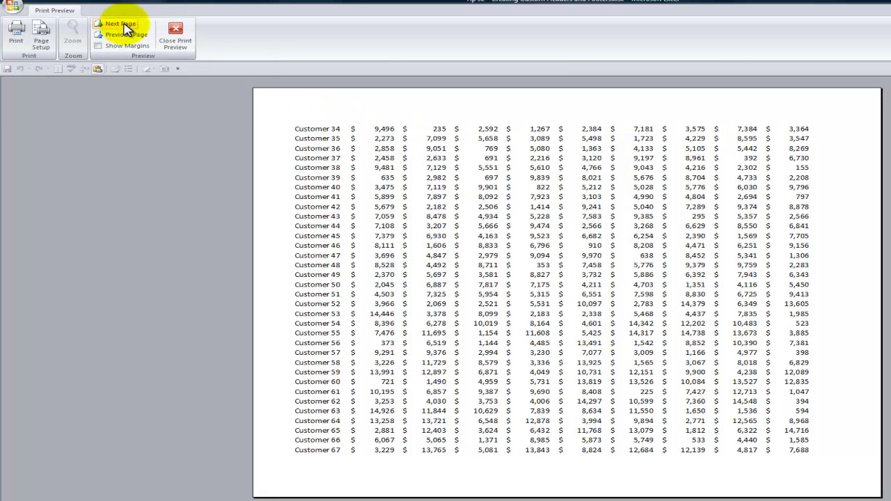
left_click(167, 43)
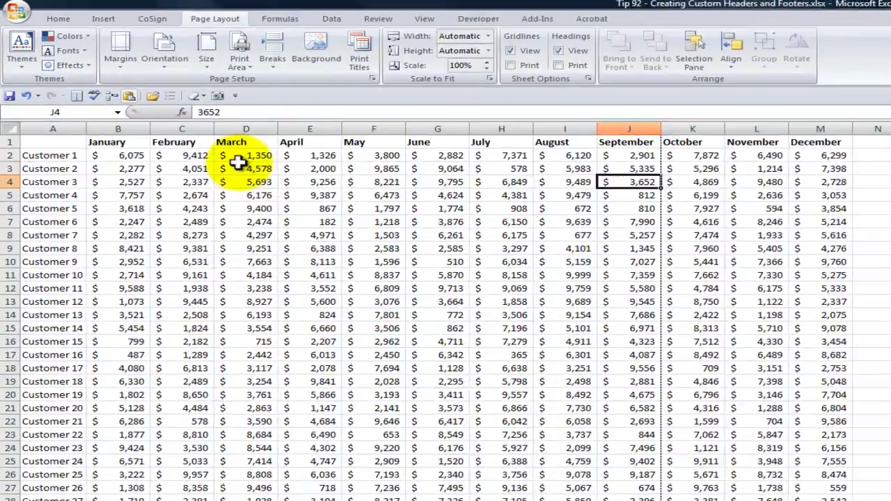
Switch the sales sheet to Page Layout view to reveal header and footer areas
left_click(183, 123)
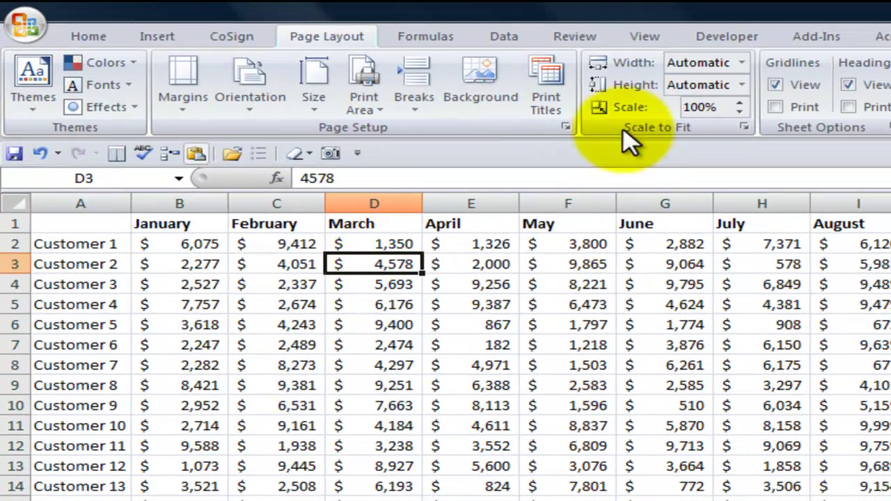
left_click(645, 40)
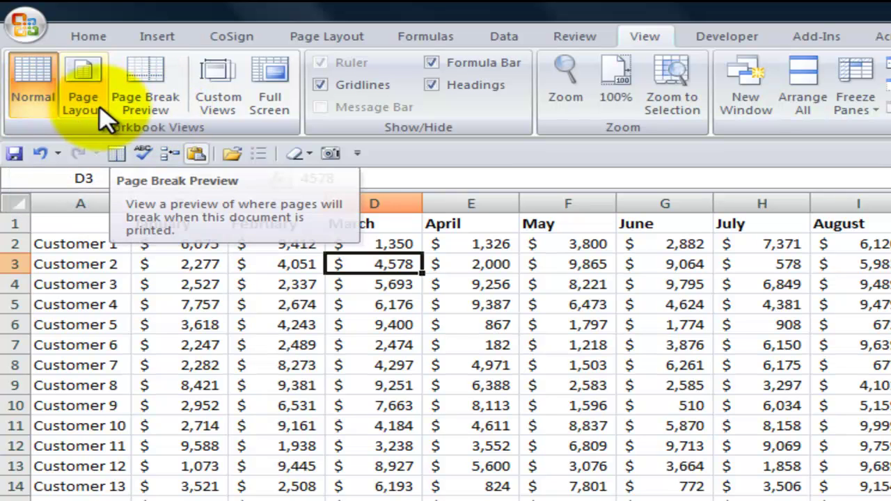
left_click(79, 98)
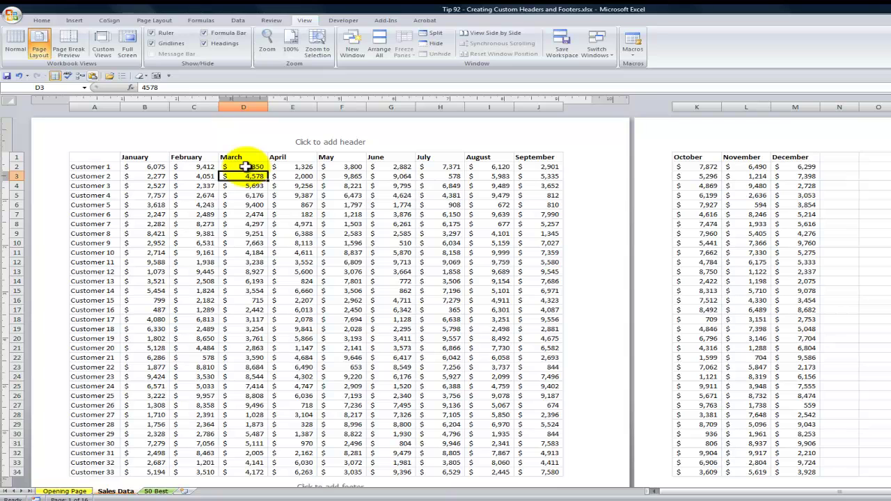
left_click(139, 140)
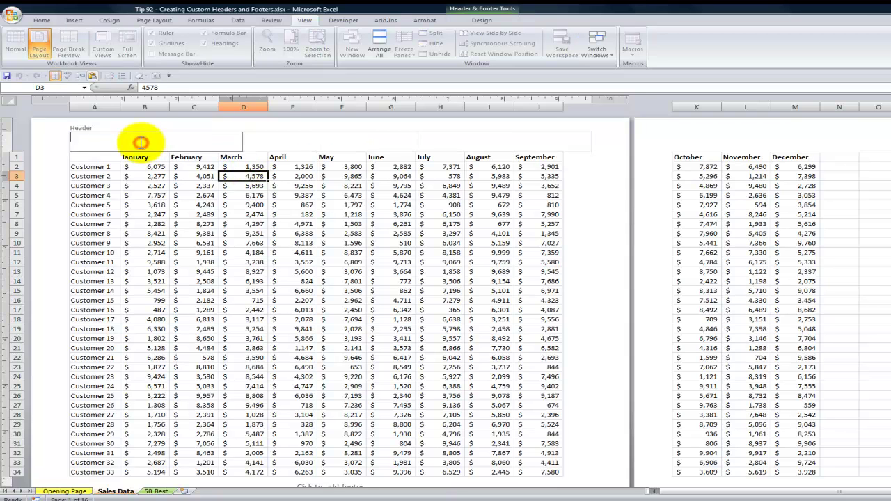
left_click(282, 136)
left_click(480, 137)
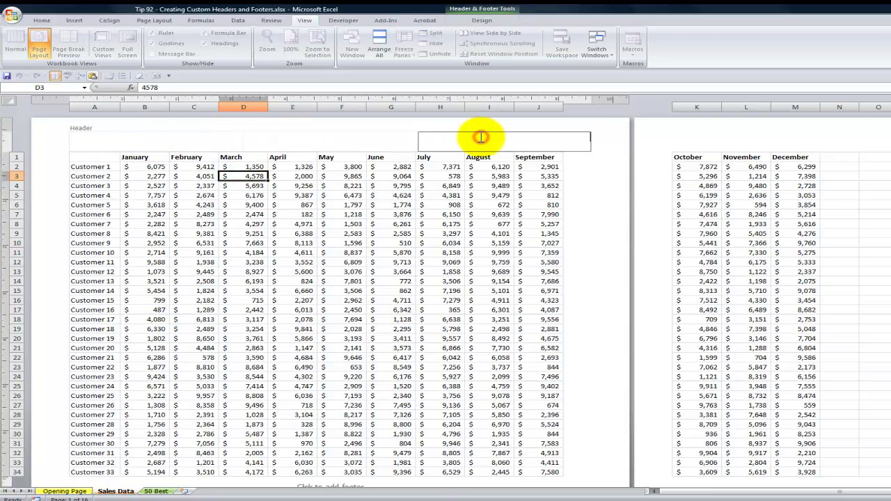
left_click(480, 20)
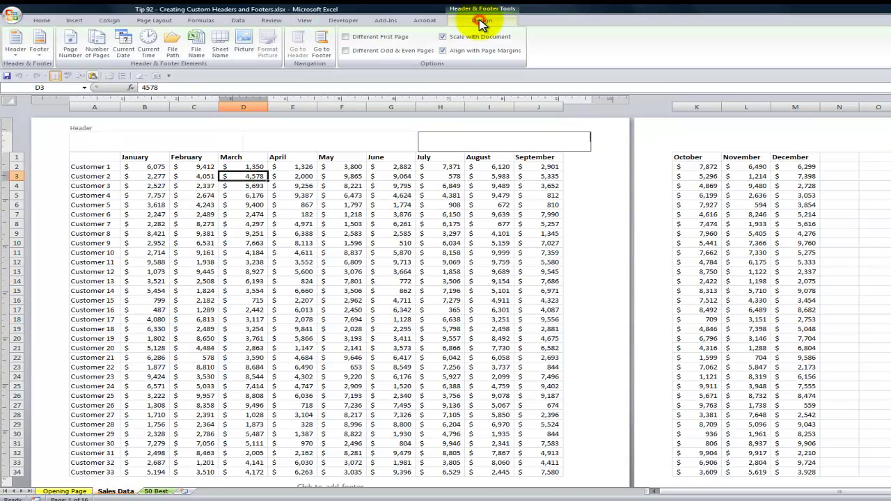
left_click(319, 49)
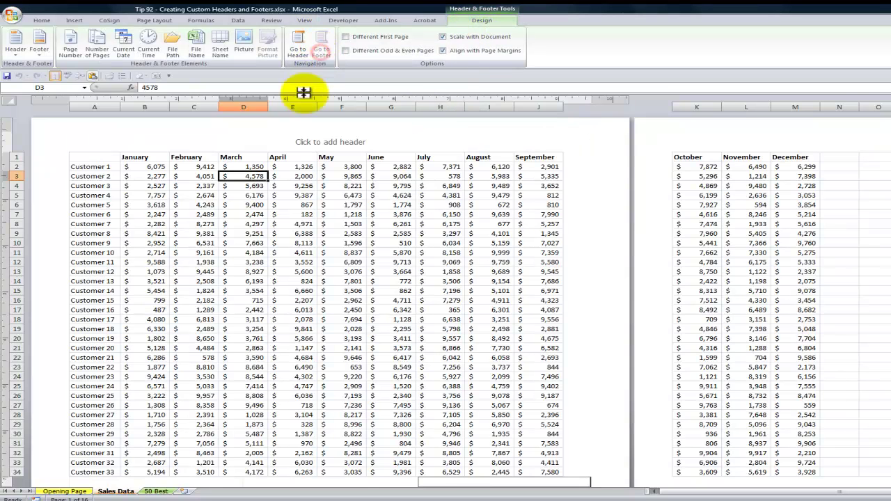
left_click(338, 481)
left_click(158, 479)
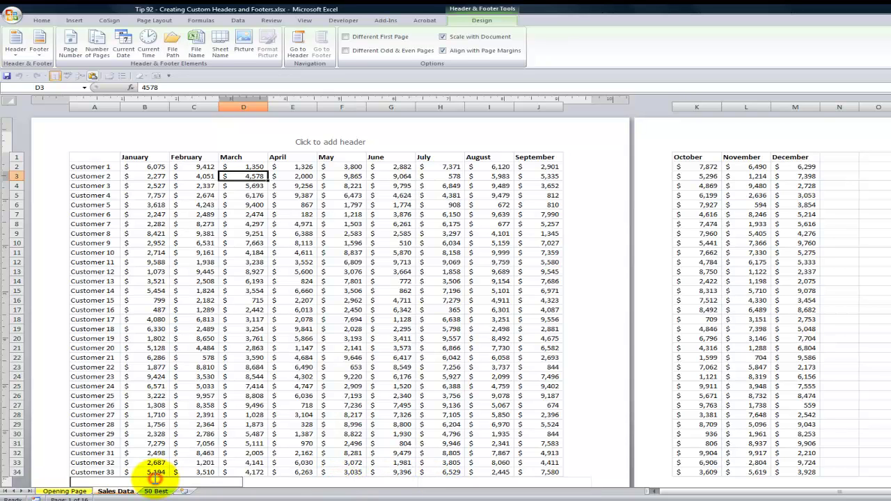
left_click(322, 480)
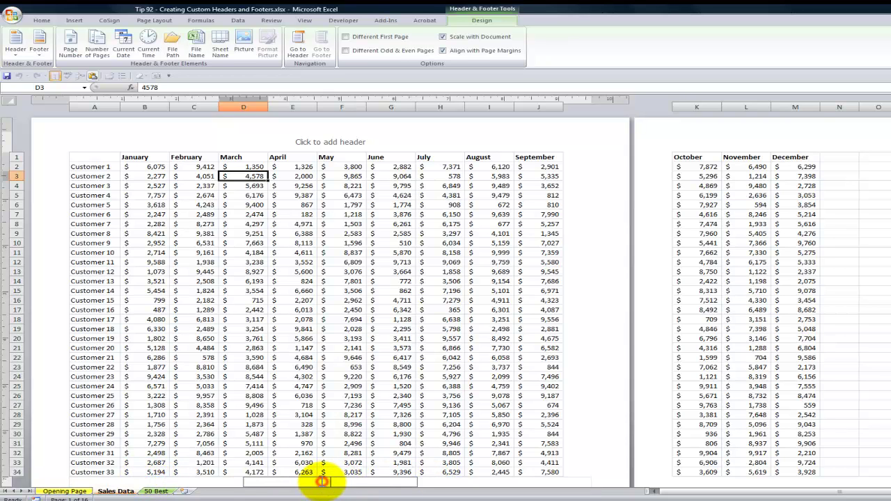
left_click(298, 50)
left_click(244, 223)
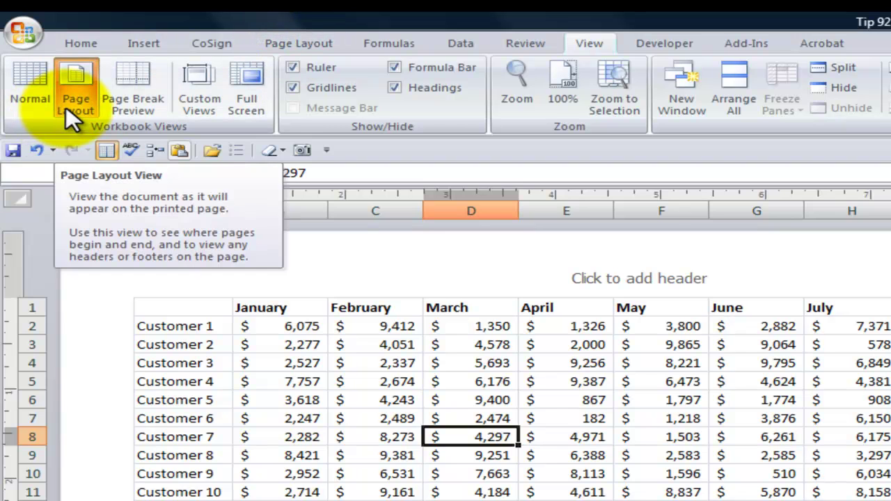
Set Scale to Fit width to 1 page (81%) so all twelve months print across
left_click(283, 42)
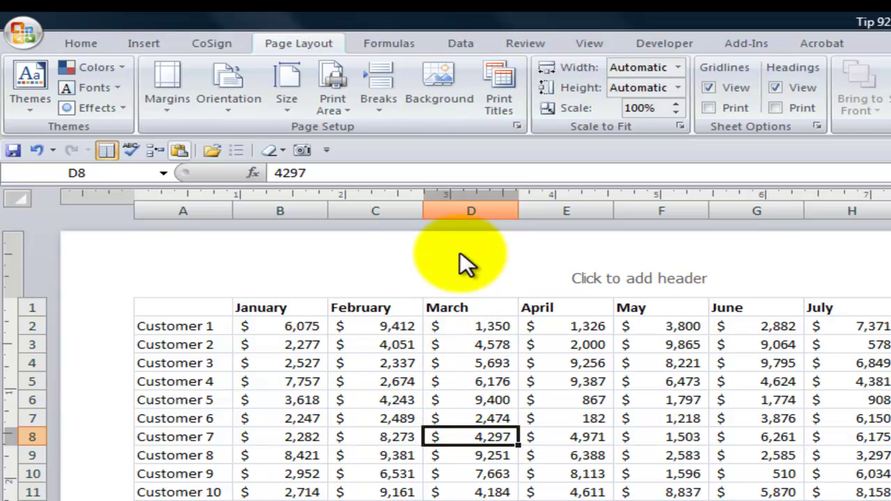
left_click(433, 279)
left_click(471, 418)
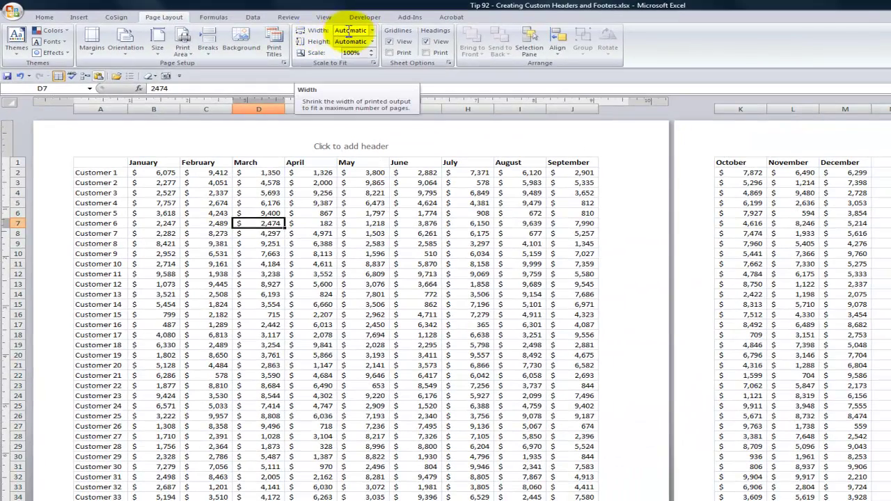
left_click(375, 33)
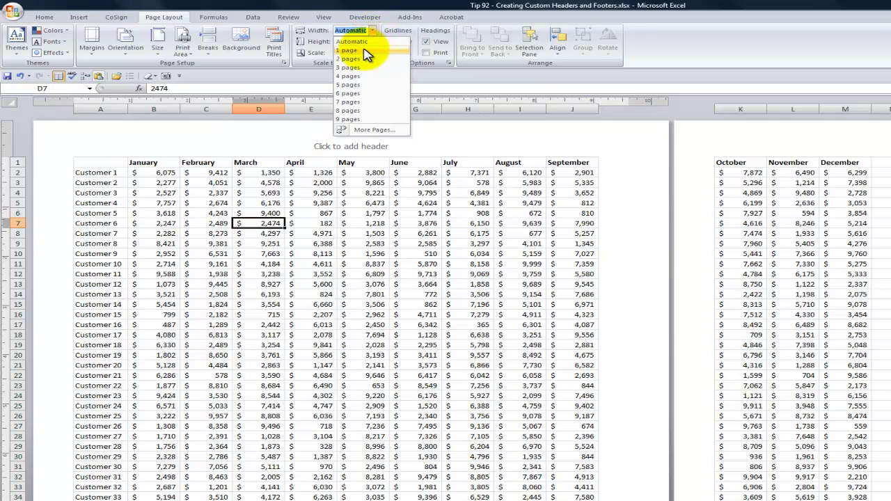
left_click(366, 56)
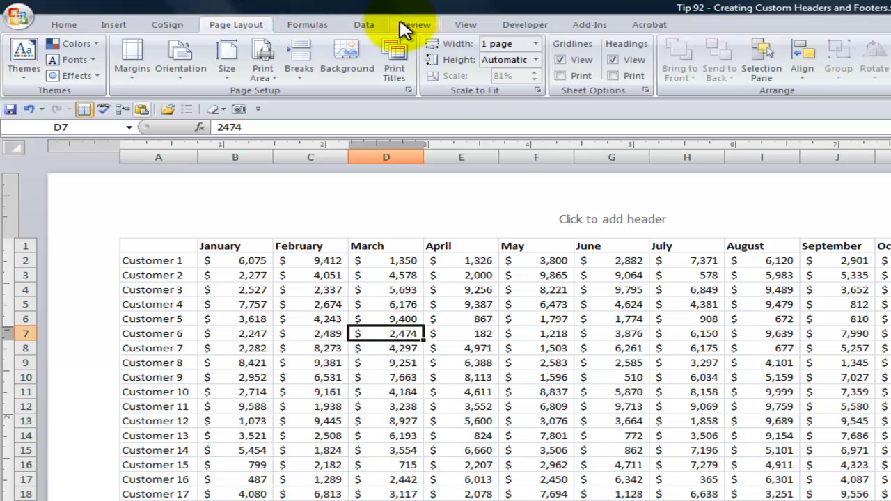
left_click(462, 26)
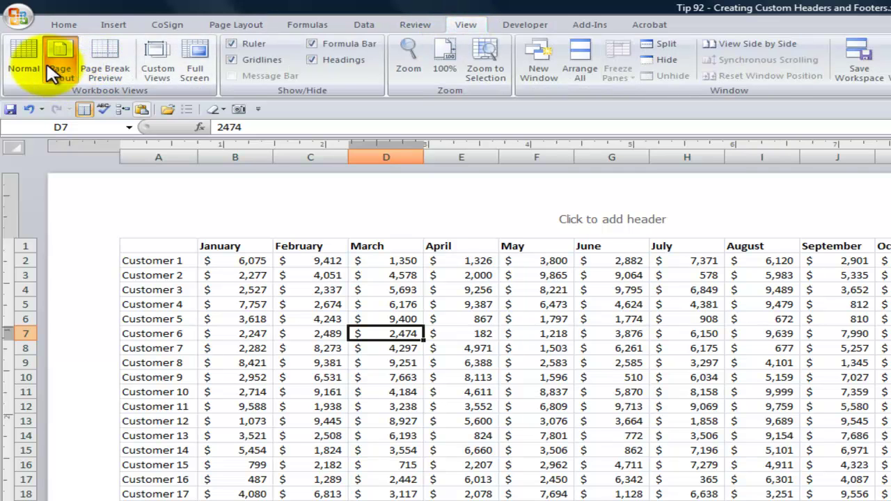
left_click(22, 64)
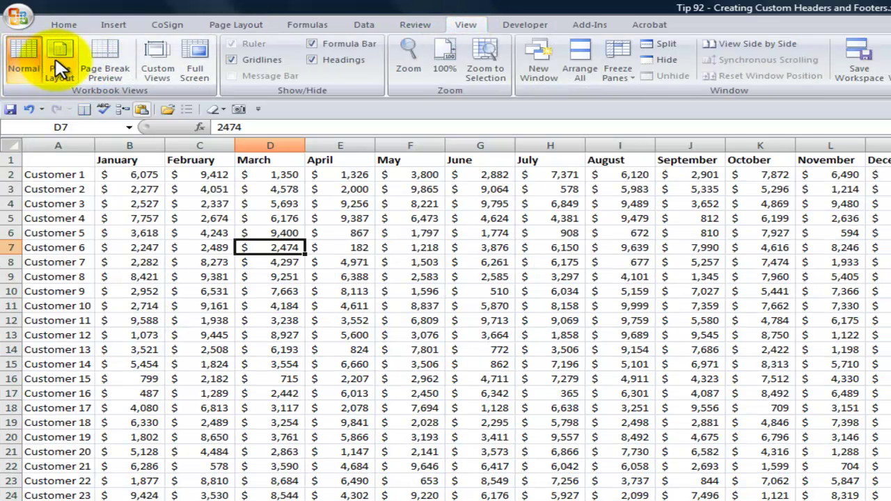
left_click(59, 70)
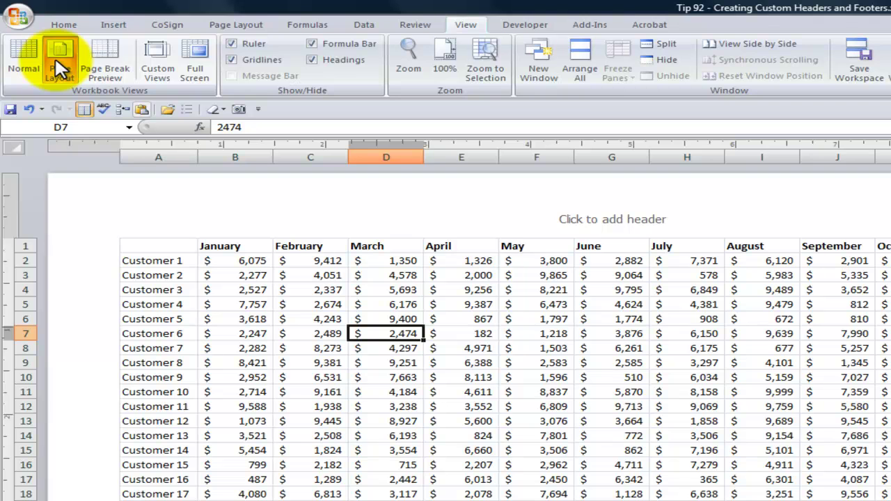
left_click(237, 27)
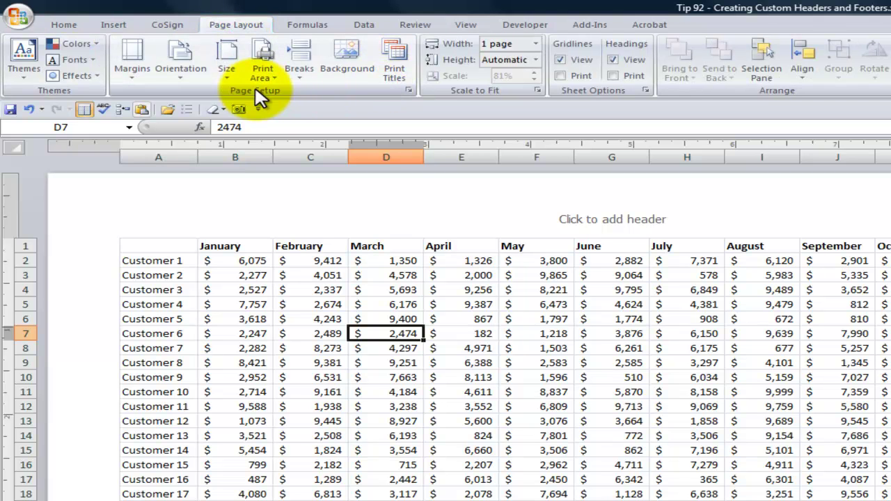
Make row 1 ($1:$1) repeat at the top of each printed page, then preview
left_click(404, 66)
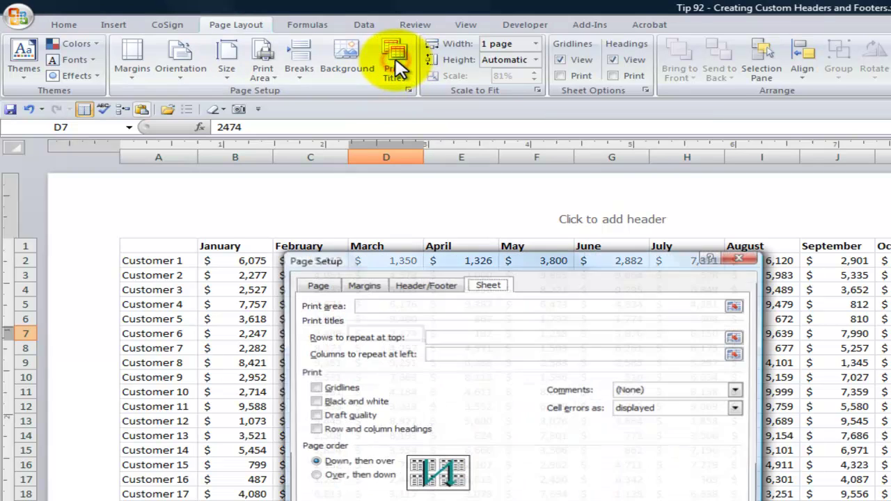
left_click(433, 339)
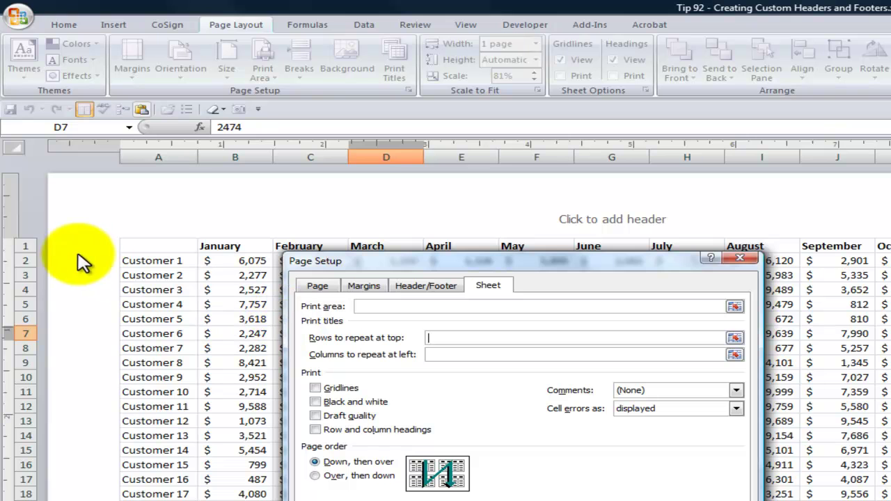
left_click(20, 245)
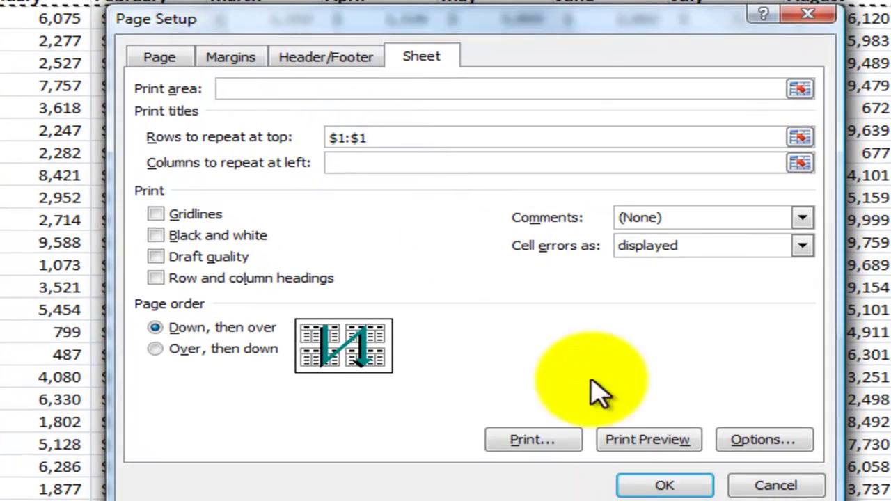
left_click(637, 446)
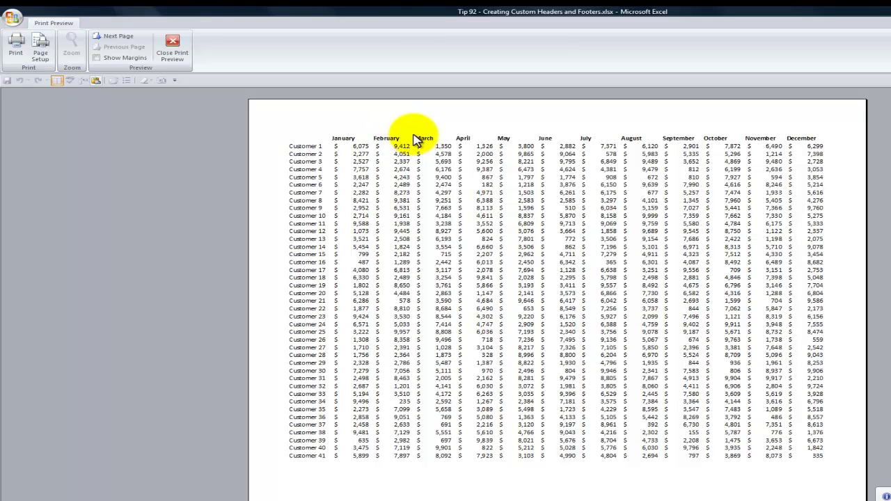
Advance the preview to page two, starting at Customer 42 with repeated month headings
left_click(115, 36)
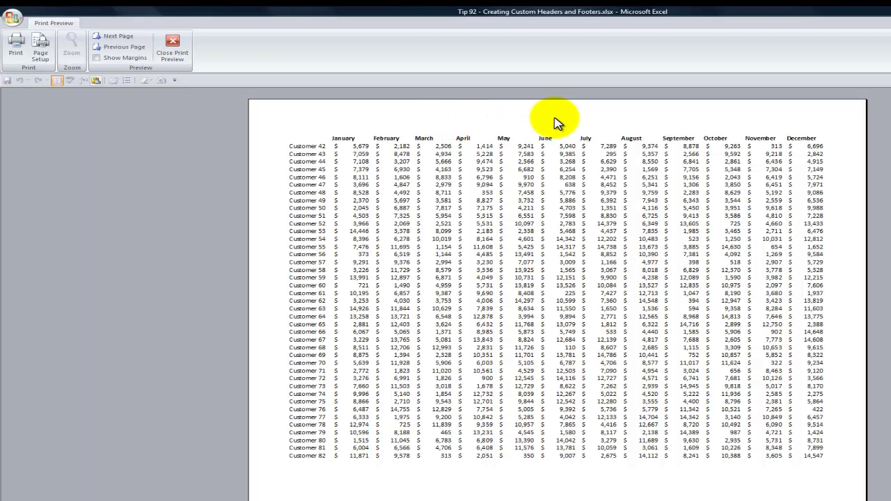
Leave print preview, return to Page Layout view, and edit the header's right section
left_click(172, 53)
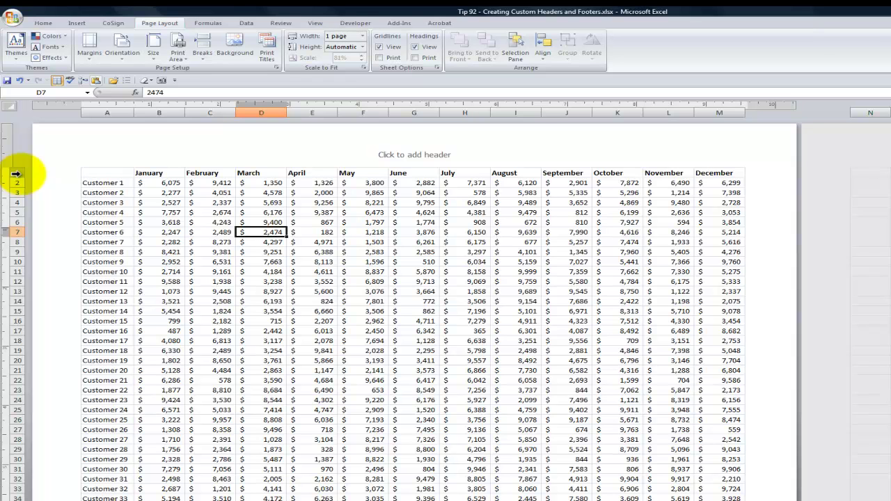
left_click(277, 202)
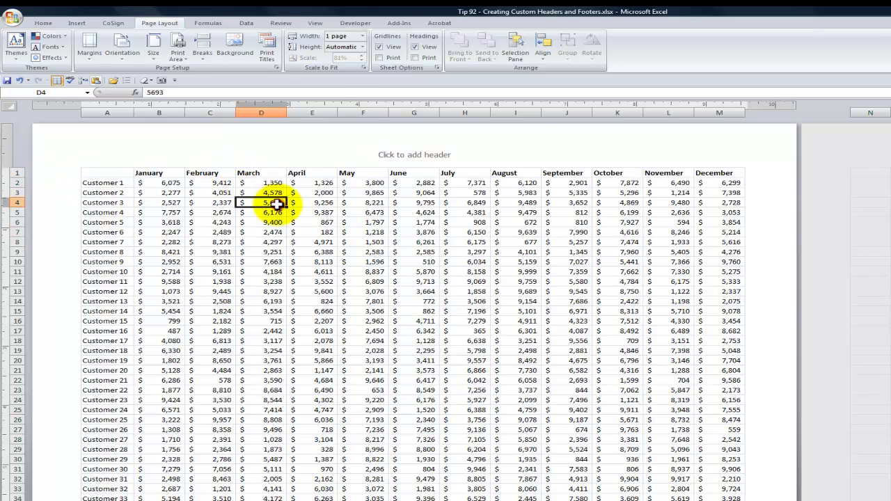
left_click(317, 23)
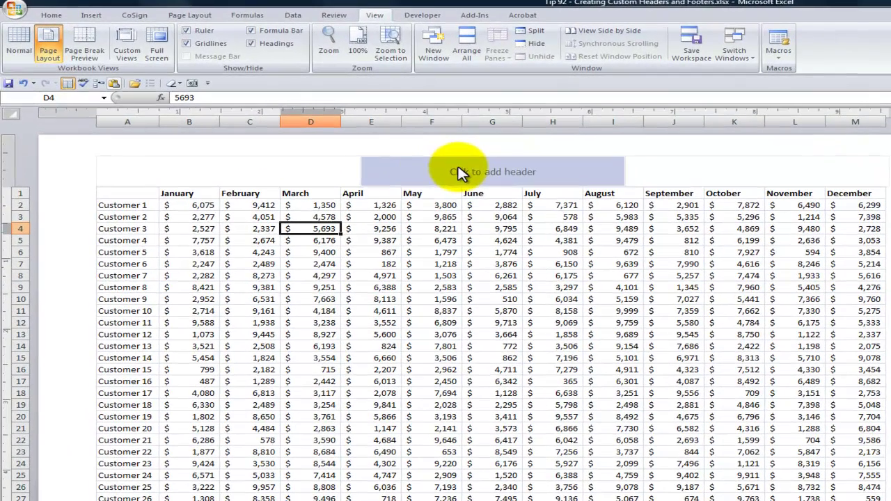
left_click(678, 170)
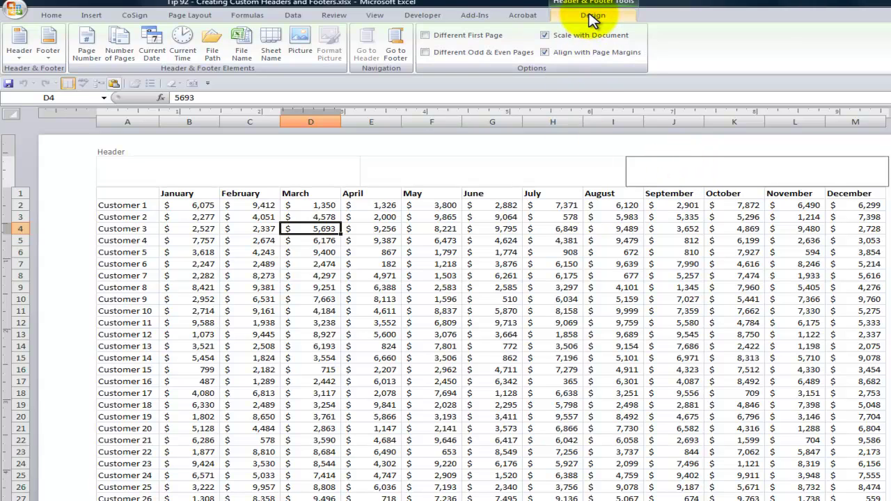
left_click(567, 262)
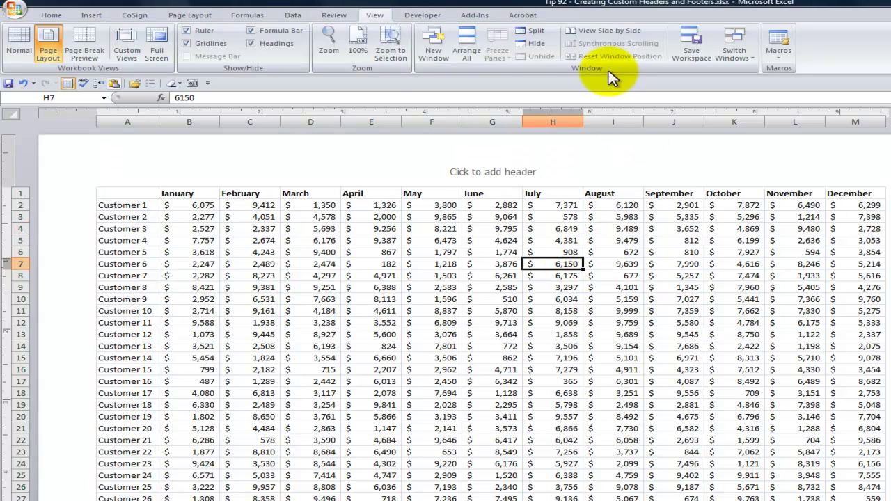
left_click(700, 180)
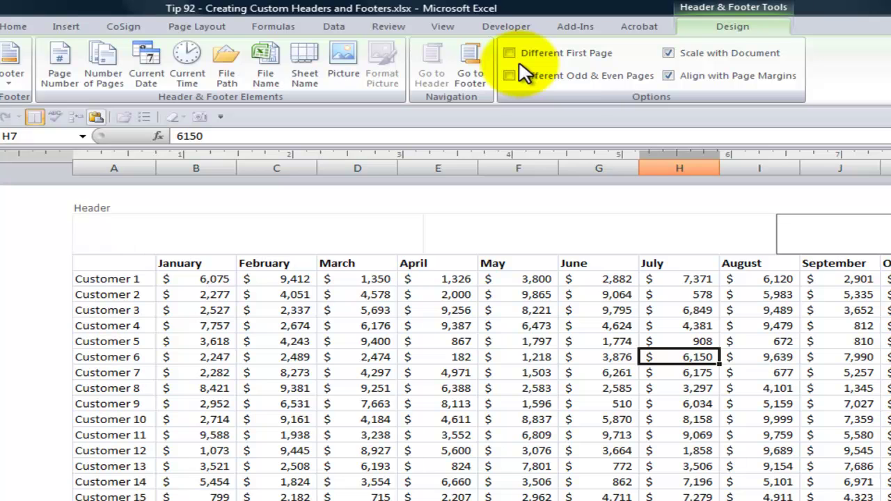
left_click(509, 54)
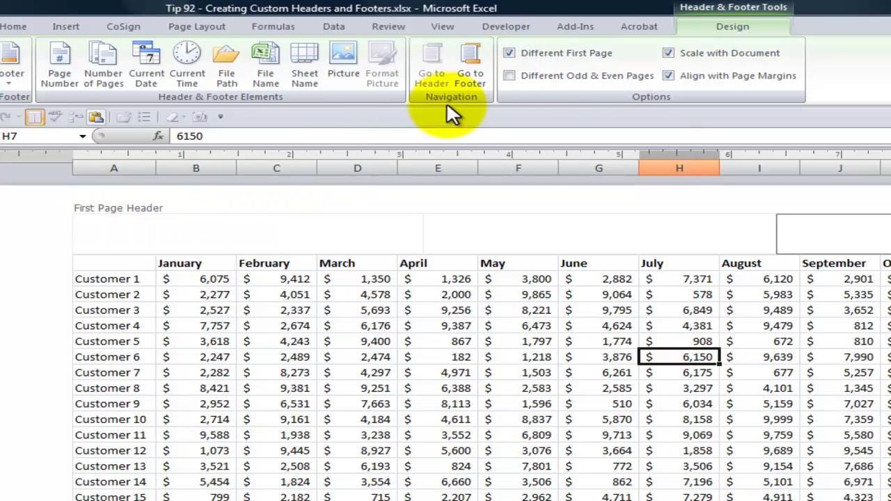
left_click(507, 53)
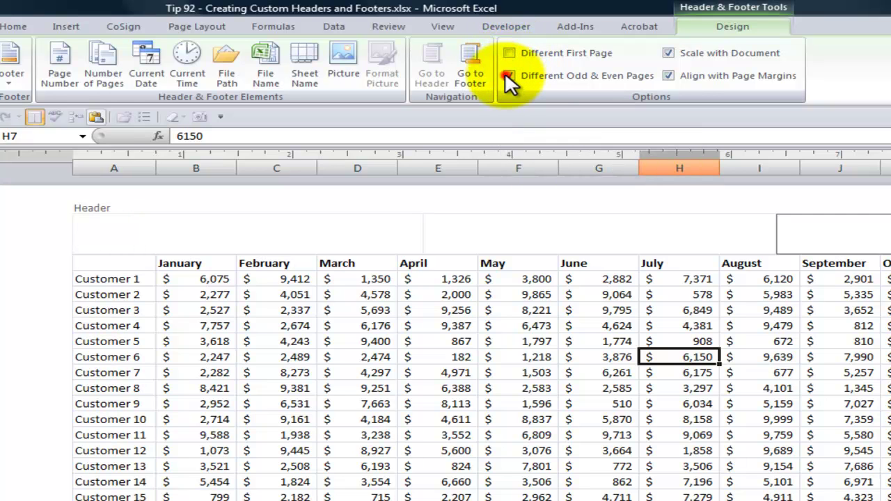
left_click(507, 76)
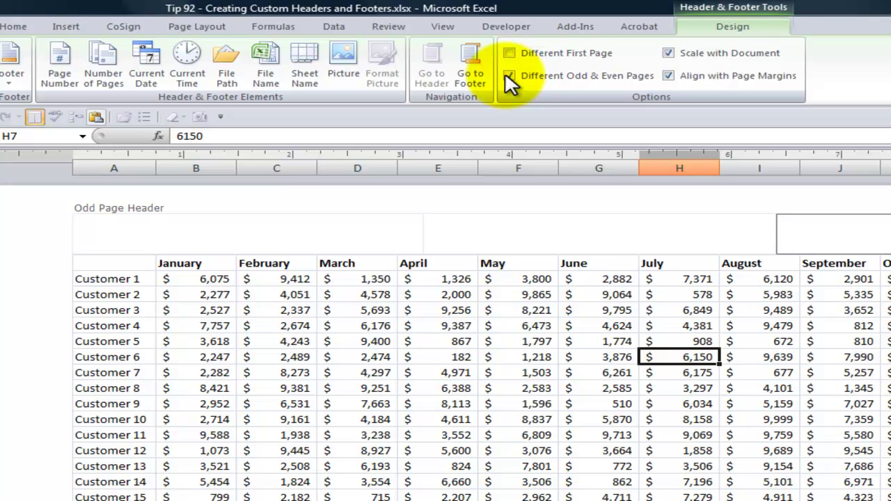
left_click(509, 74)
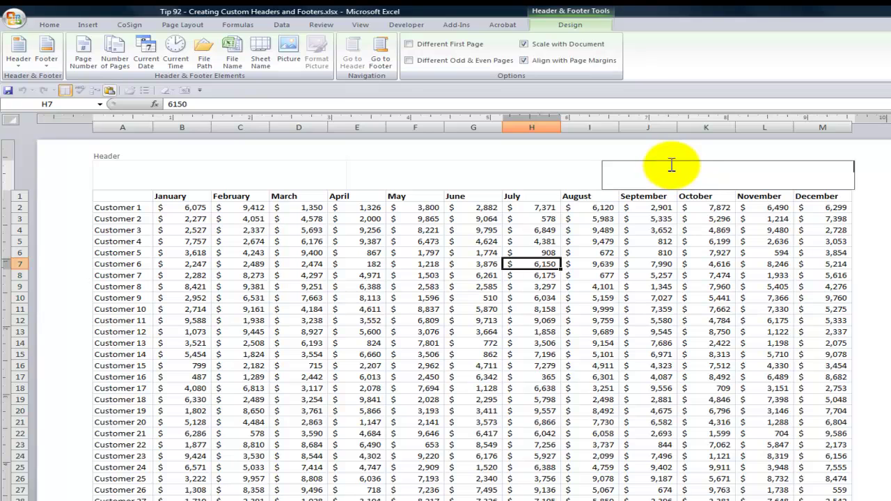
Insert the Current Date field (&[Date]) in the right header section, displaying 5/4/2011
left_click(149, 58)
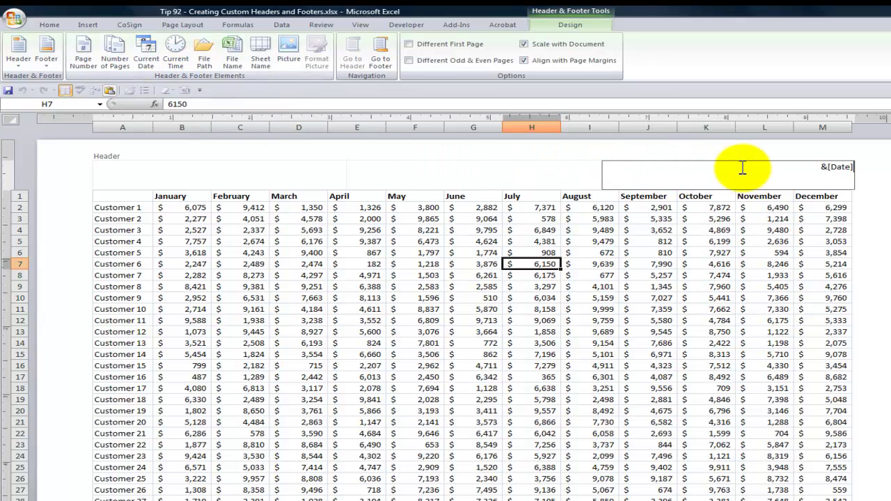
left_click(795, 238)
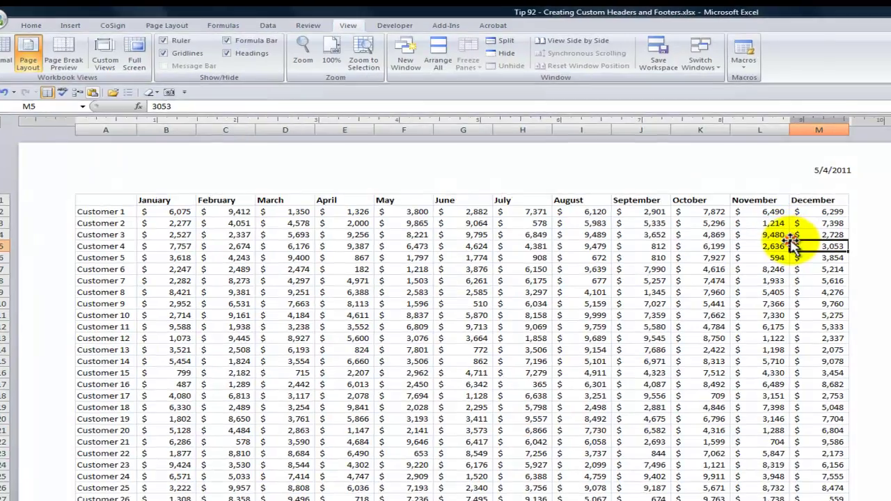
left_click(778, 213)
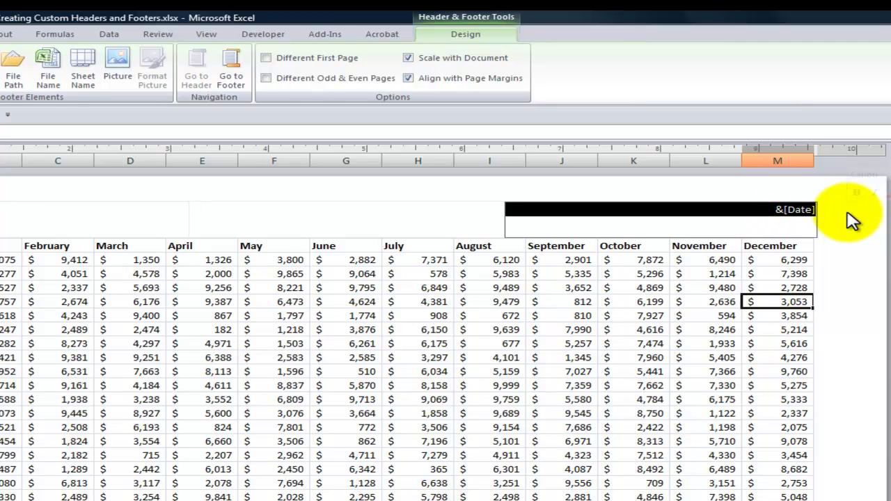
type("May 4, 2011")
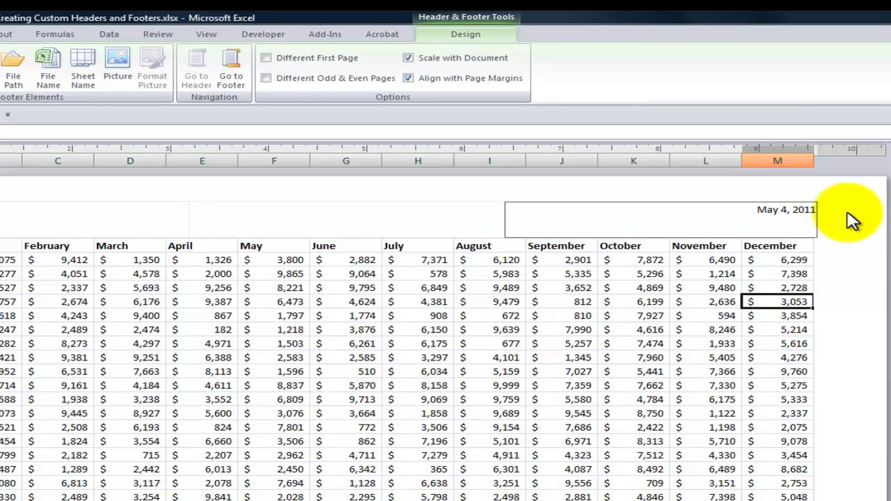
left_click(623, 303)
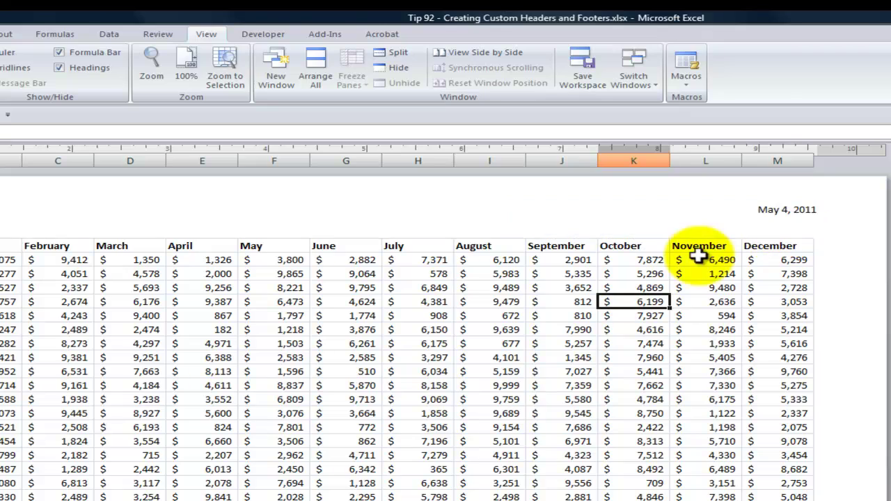
left_click(766, 216)
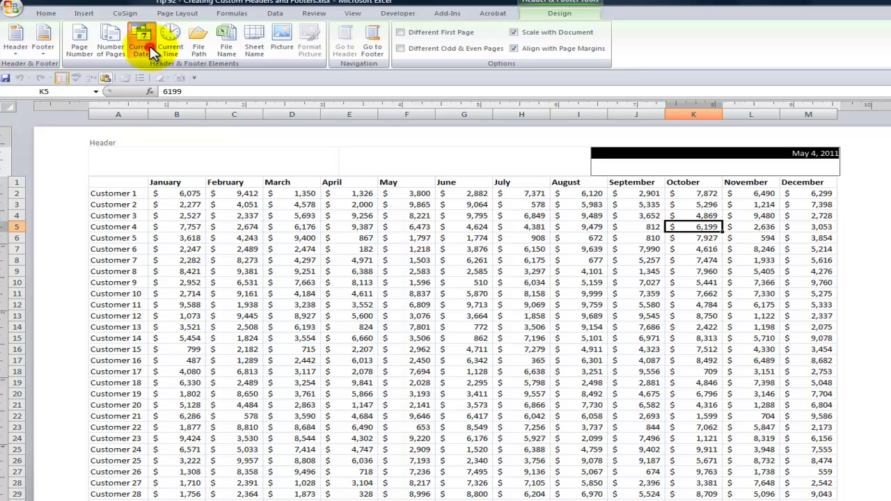
left_click(150, 48)
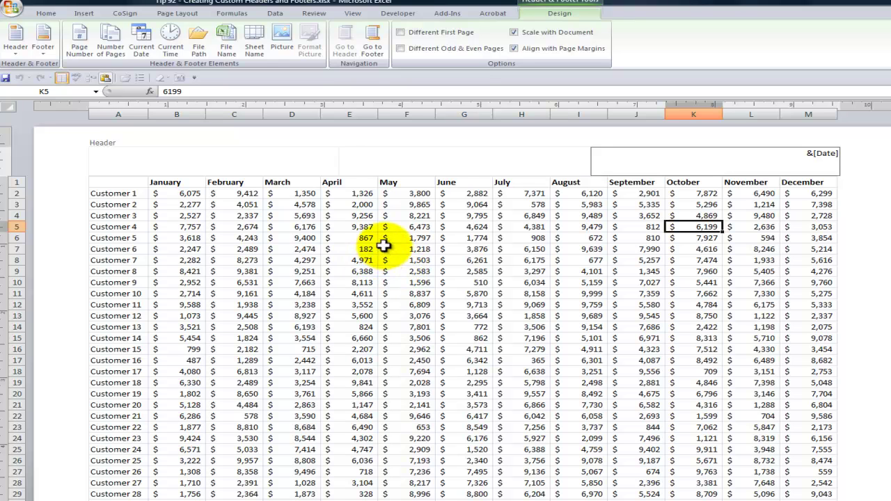
Jump to the footer, enable Different First Page, and edit a first-page footer section
left_click(372, 49)
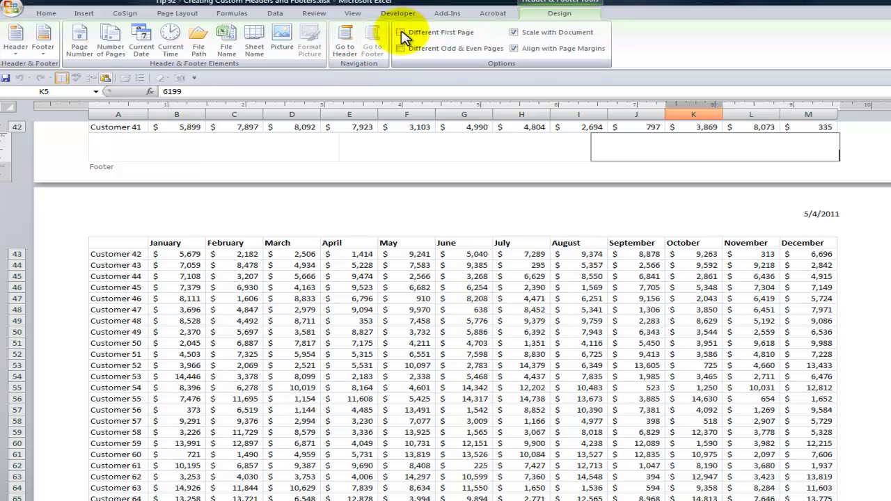
left_click(401, 32)
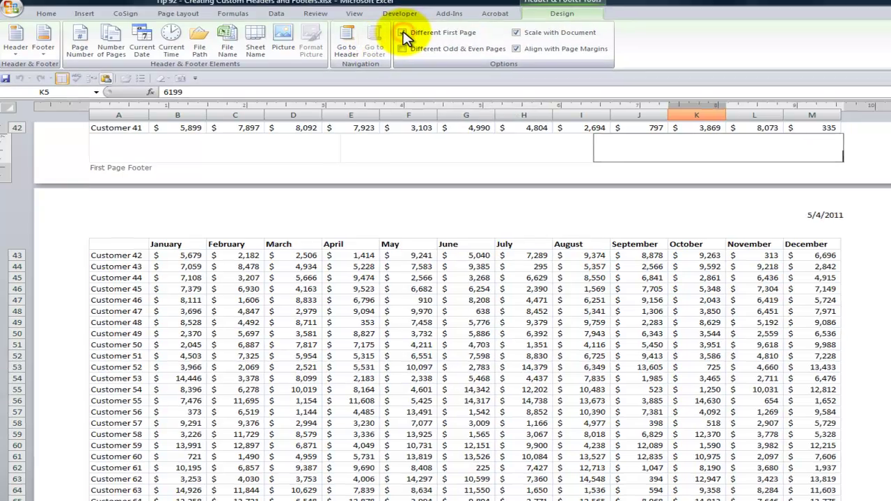
left_click(604, 237)
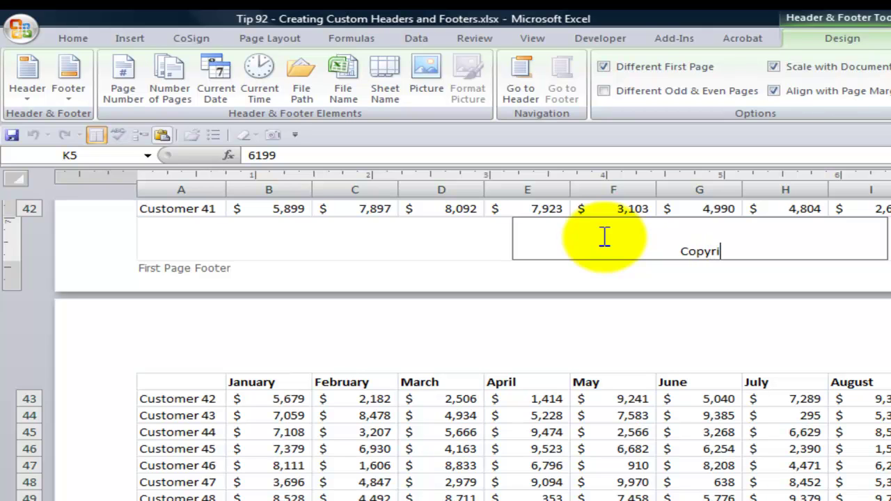
Enter the copyright line 'Copyright 2011 The Company Rocks' and make it bold
type("2")
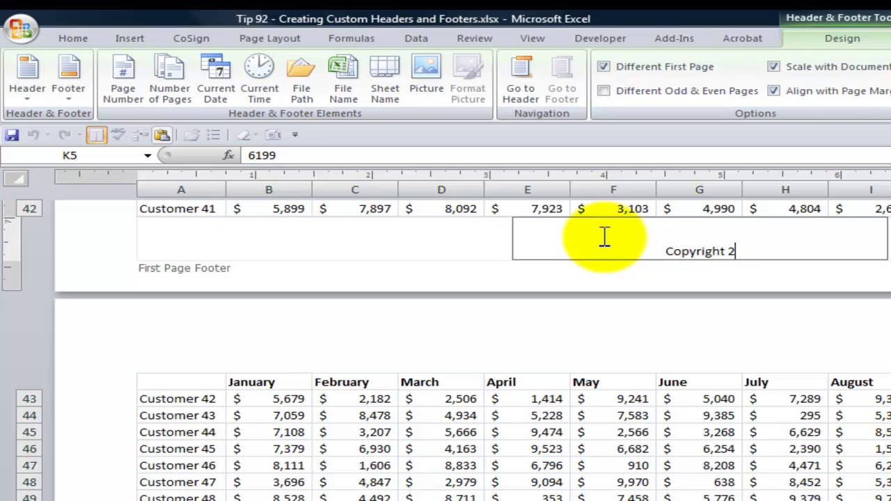
type("011 The Company")
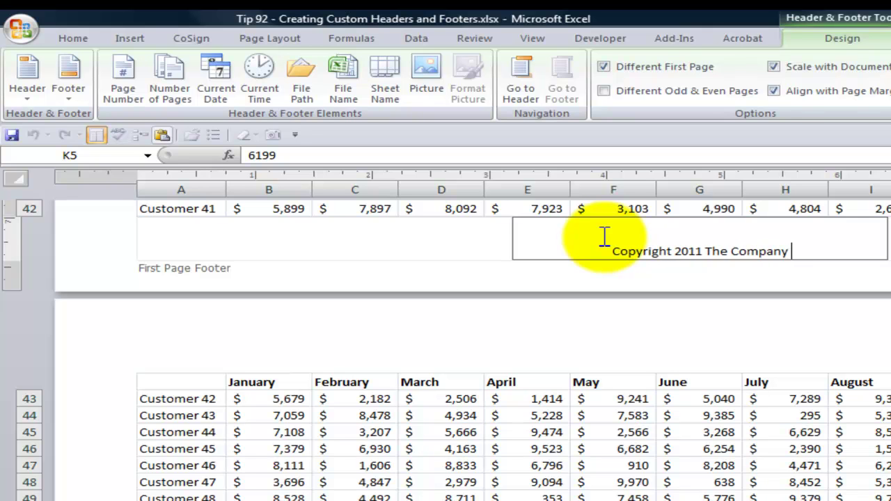
type(" Rocks")
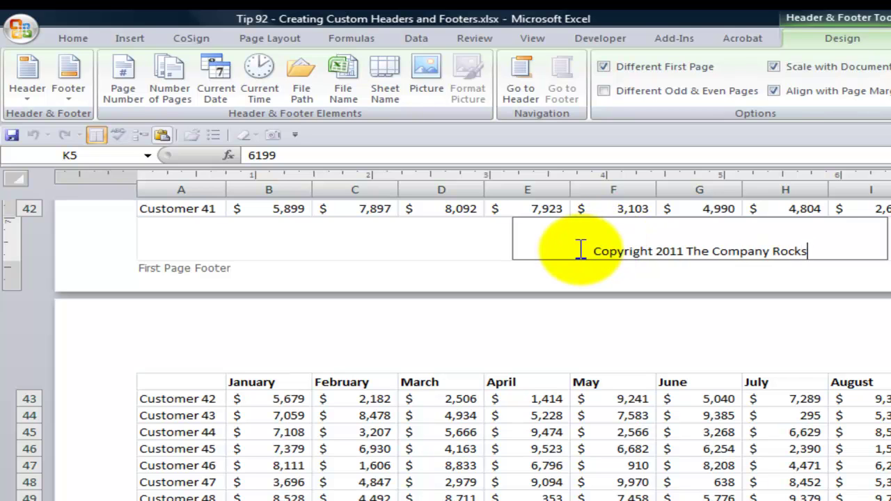
left_click_drag(587, 252, 833, 247)
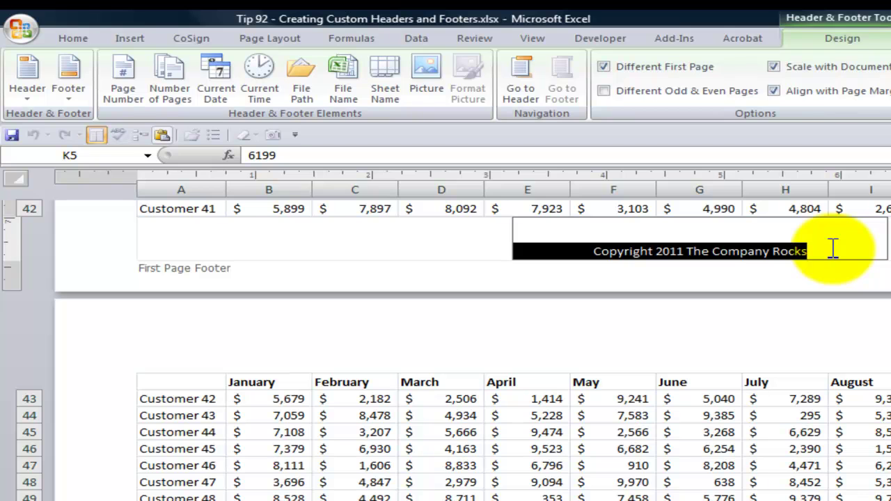
key("ctrl+b")
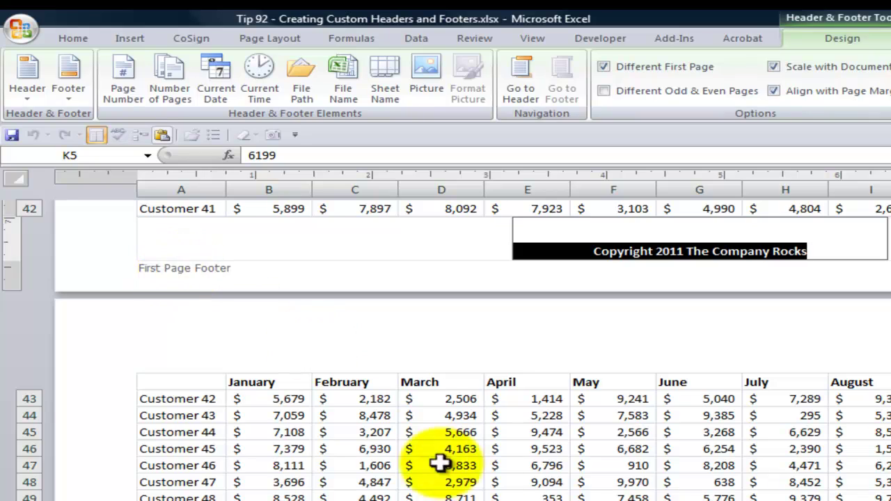
left_click(512, 482)
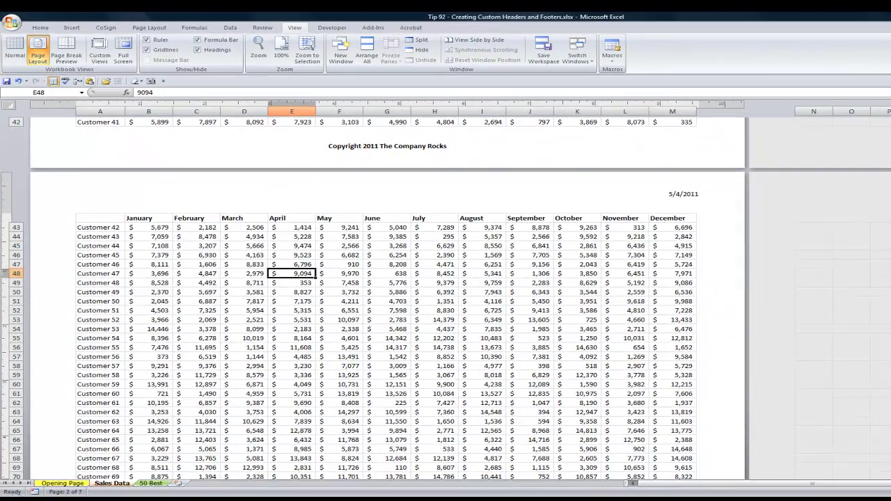
Apply the 'Page 1 of ?' footer preset on page two, showing 'Page 2 of 7'
scroll(368, 348, "down", 7)
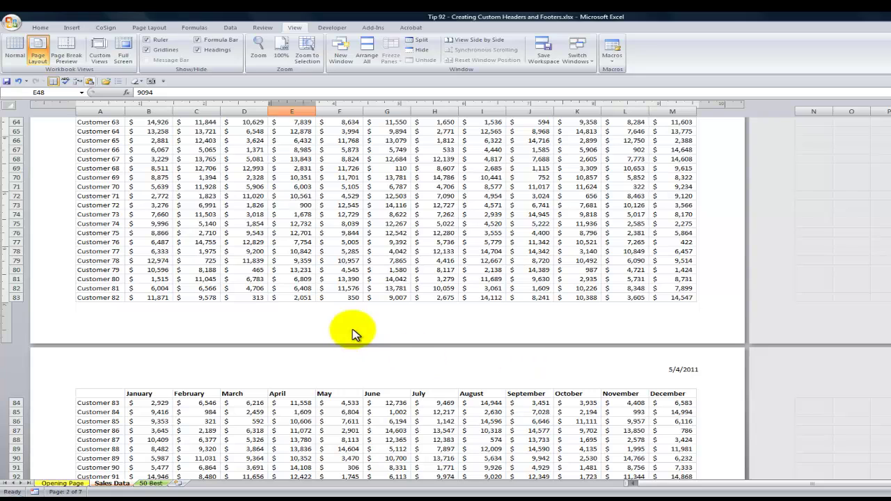
left_click(350, 322)
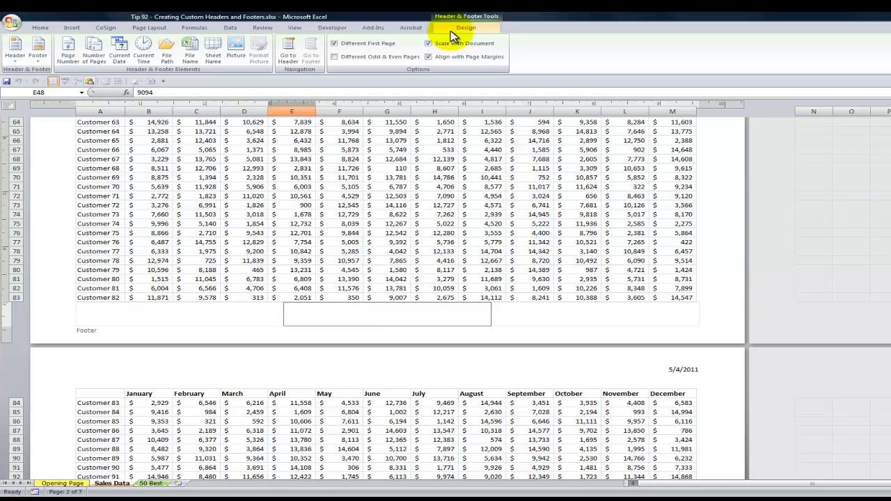
left_click(38, 62)
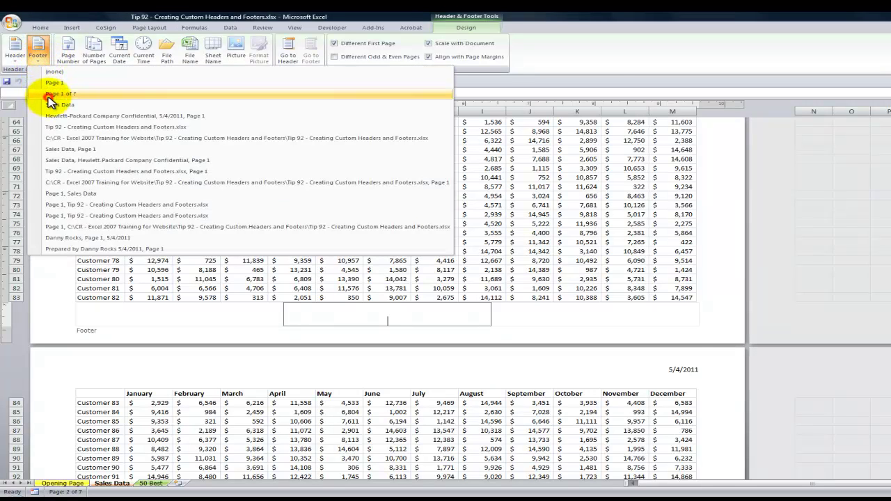
left_click(48, 96)
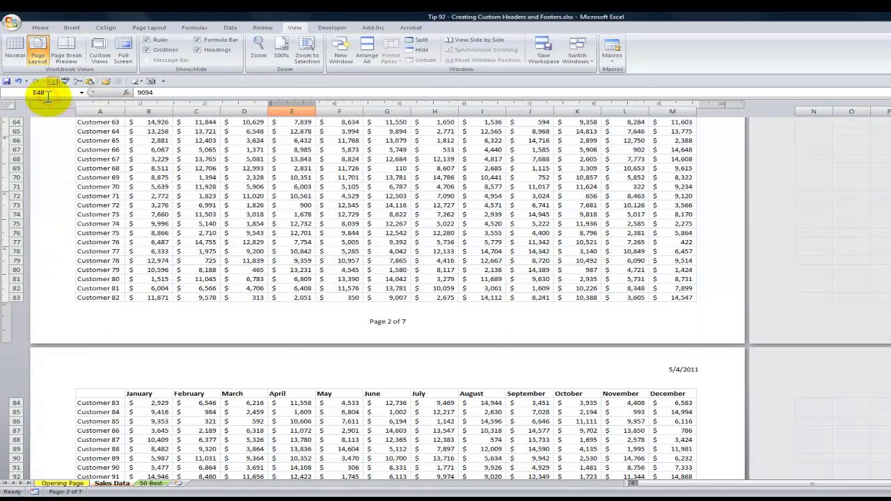
left_click(431, 319)
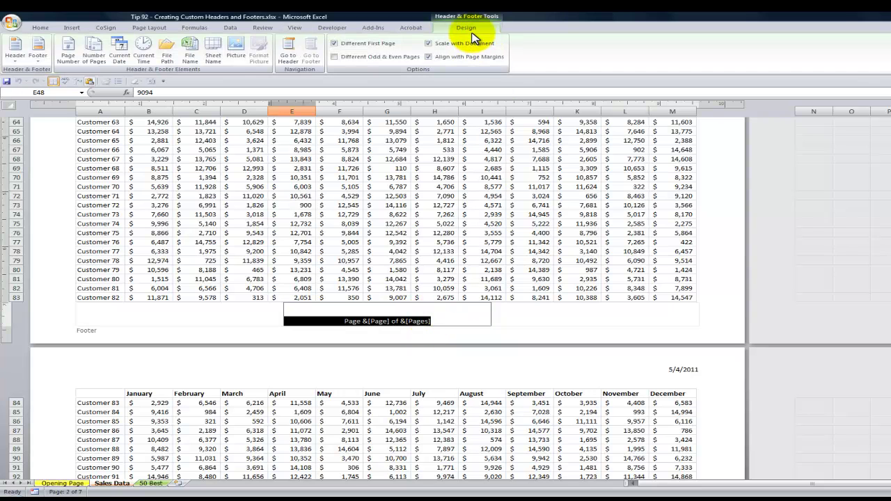
Insert the tcr_logo.jpg picture into the left section of the page header
left_click(290, 58)
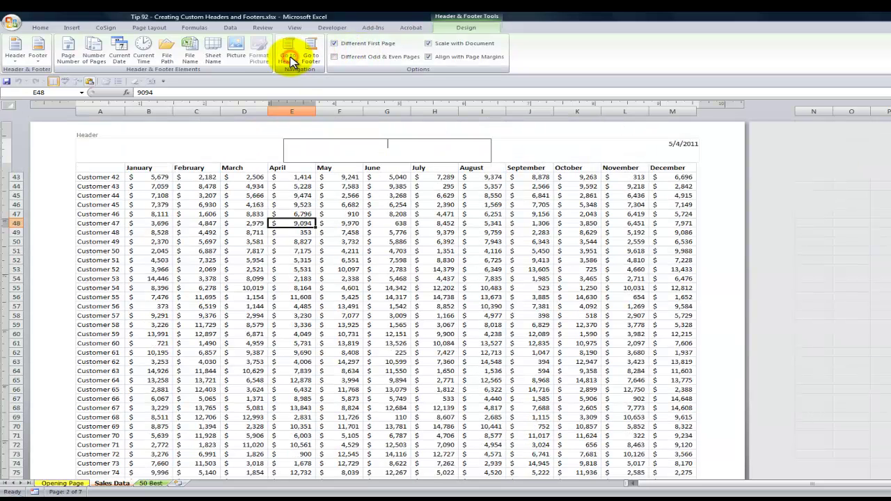
left_click(86, 146)
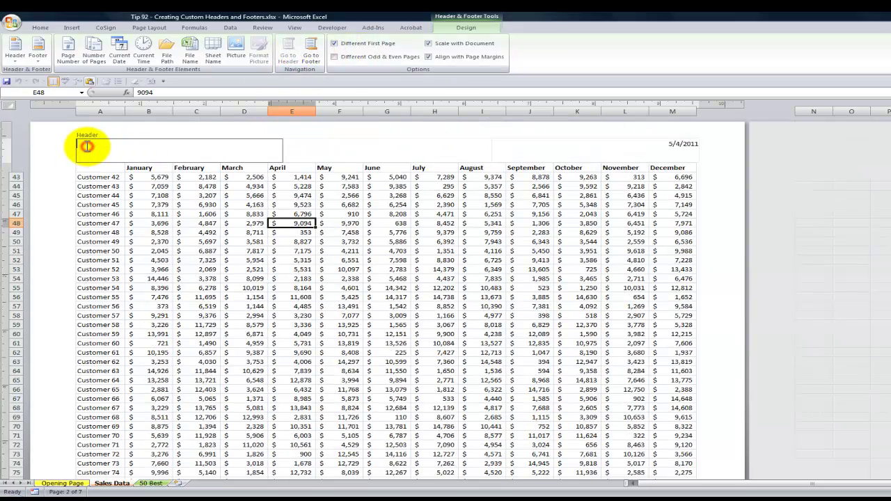
left_click(236, 59)
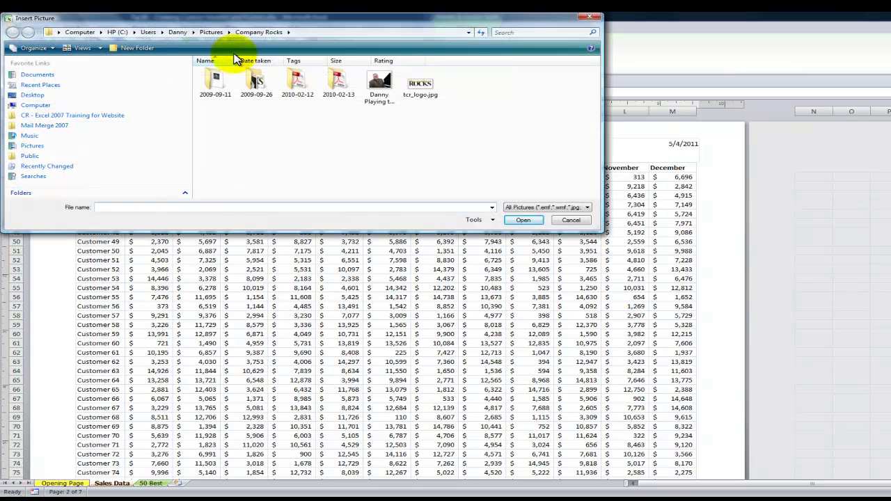
left_click(423, 85)
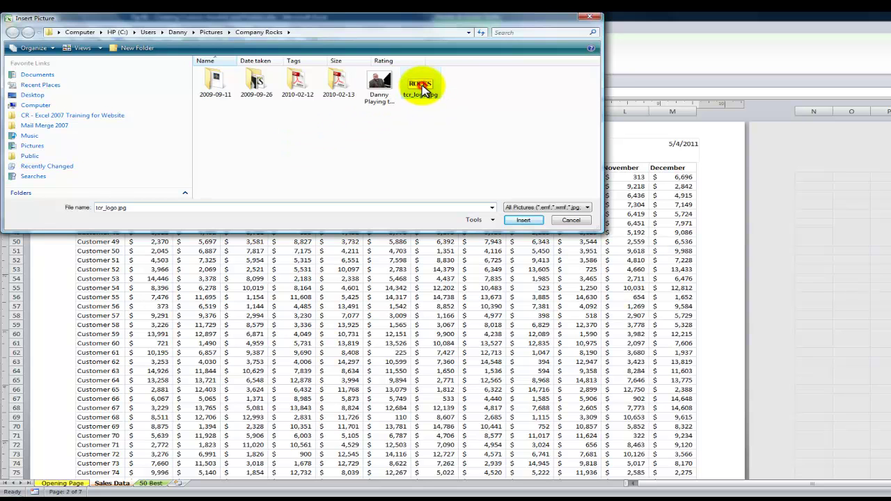
left_click(522, 220)
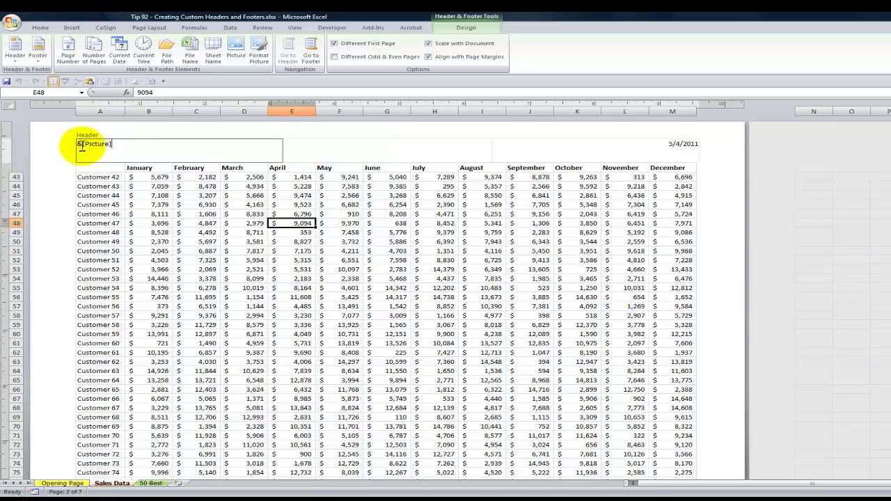
Preview the large logo over the data, then reselect the &[Picture] placeholder in the header
left_click(93, 195)
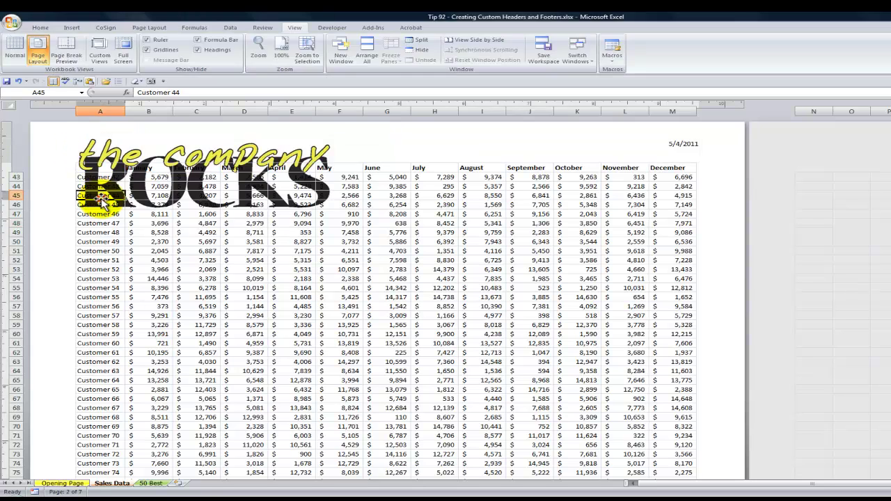
left_click(92, 142)
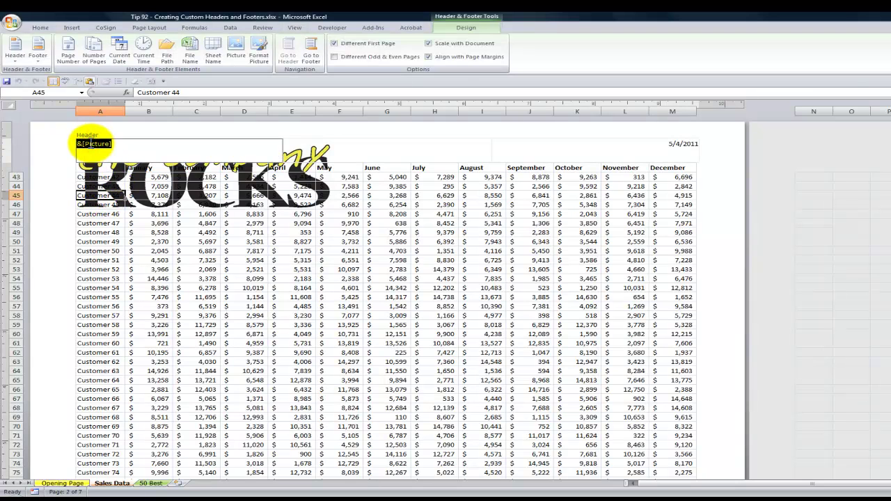
left_click_drag(77, 144, 143, 153)
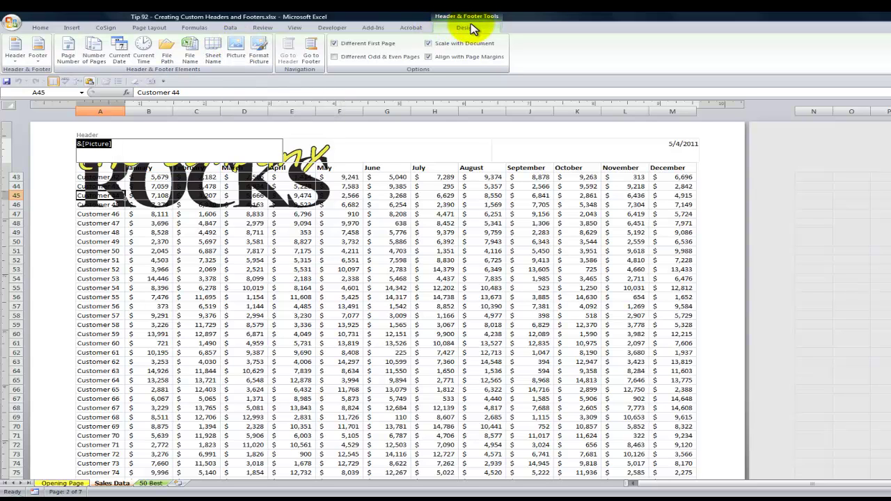
Scale the header logo picture to 18% and check the result on the sheet
left_click(260, 57)
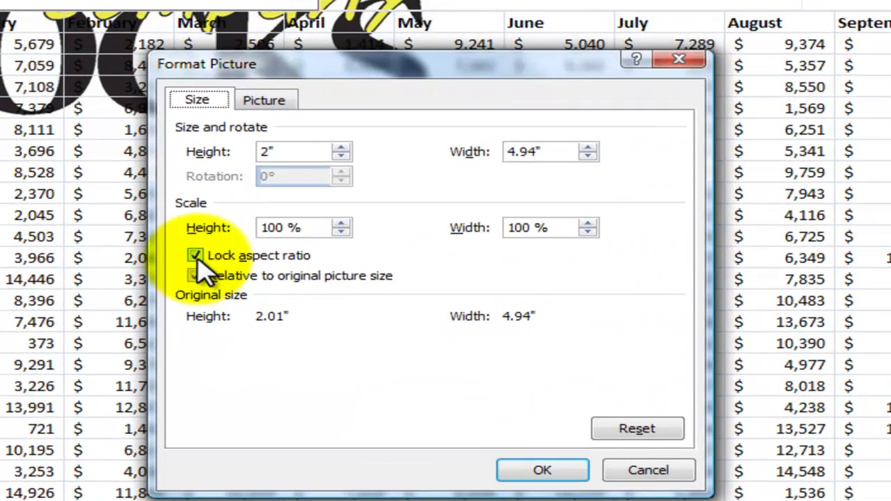
left_click(309, 227)
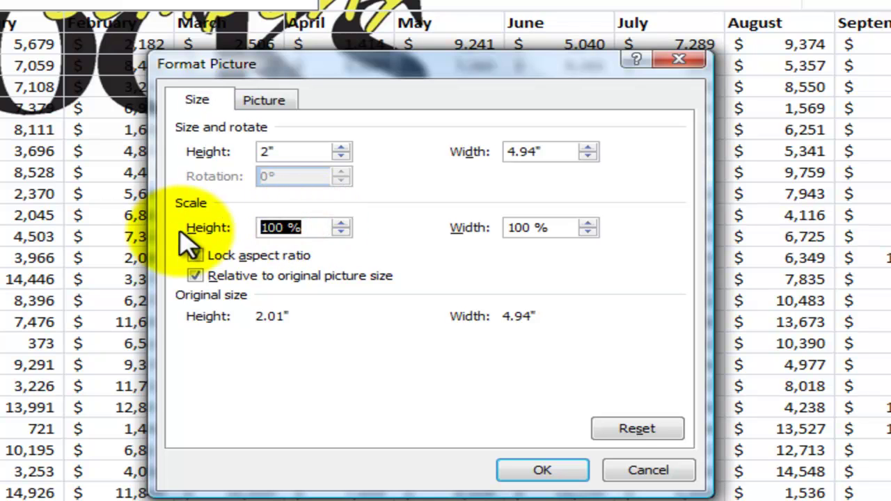
left_click(563, 226)
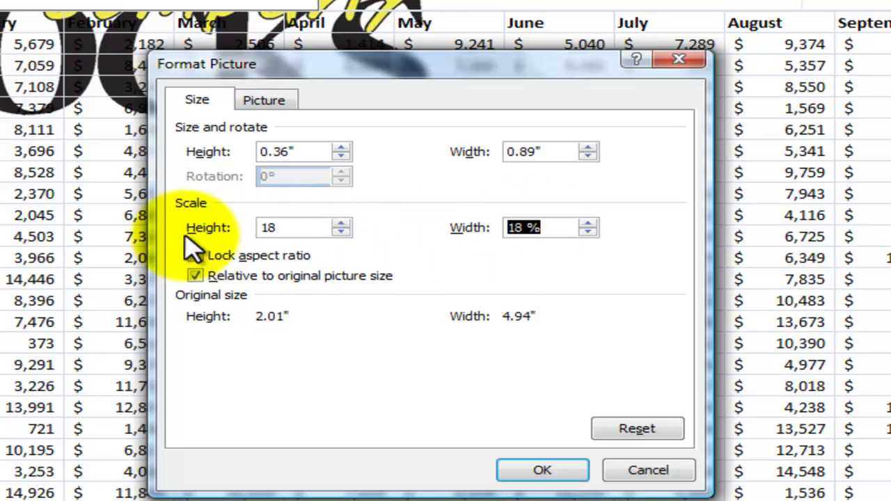
left_click(541, 470)
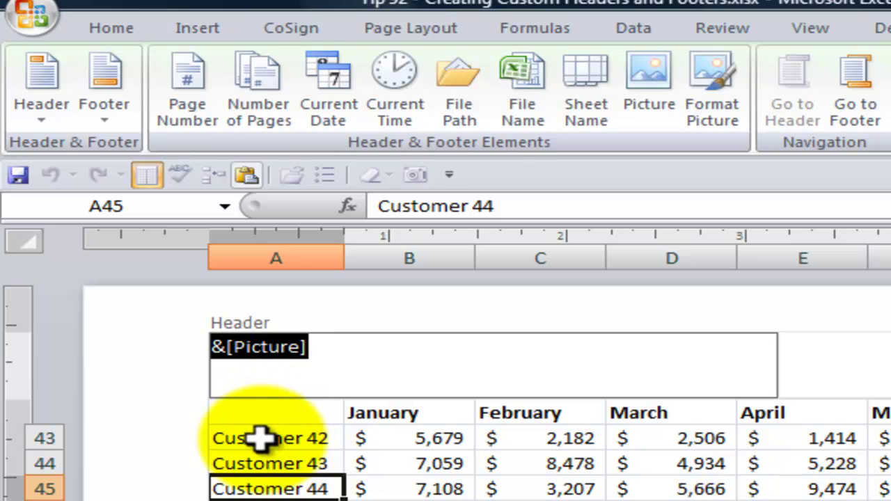
left_click(100, 266)
Rescale the header logo to 21% height and width, about 0.43" by 1.04"
left_click(263, 348)
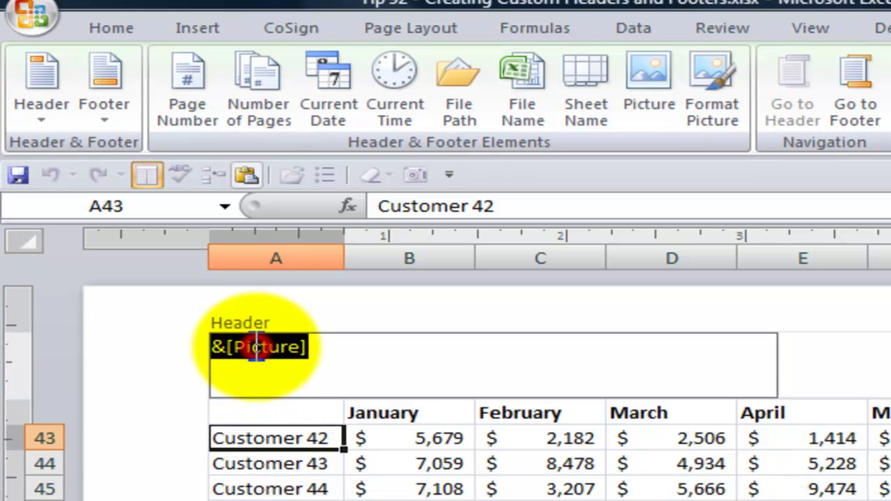
double_click(260, 345)
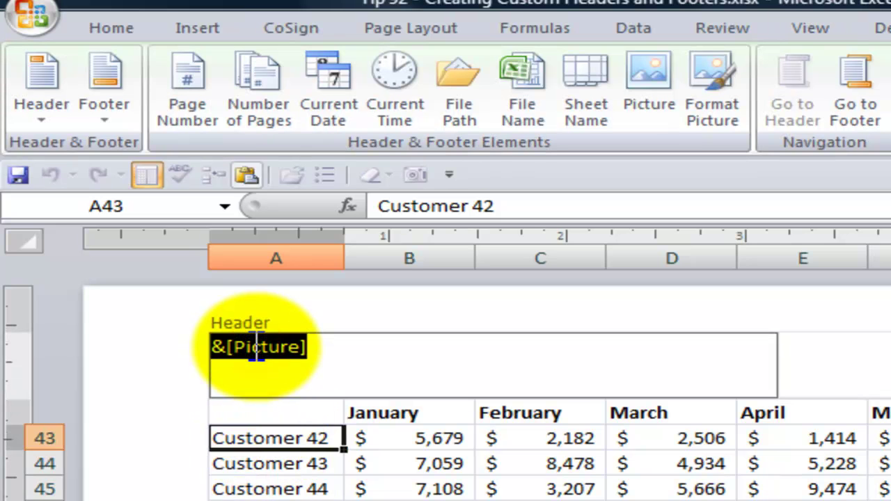
left_click(711, 97)
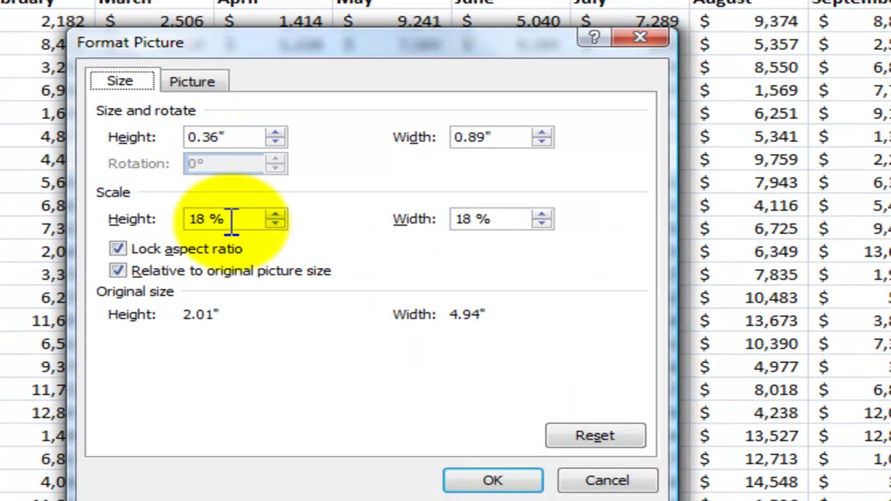
left_click_drag(232, 220, 88, 209)
type("2")
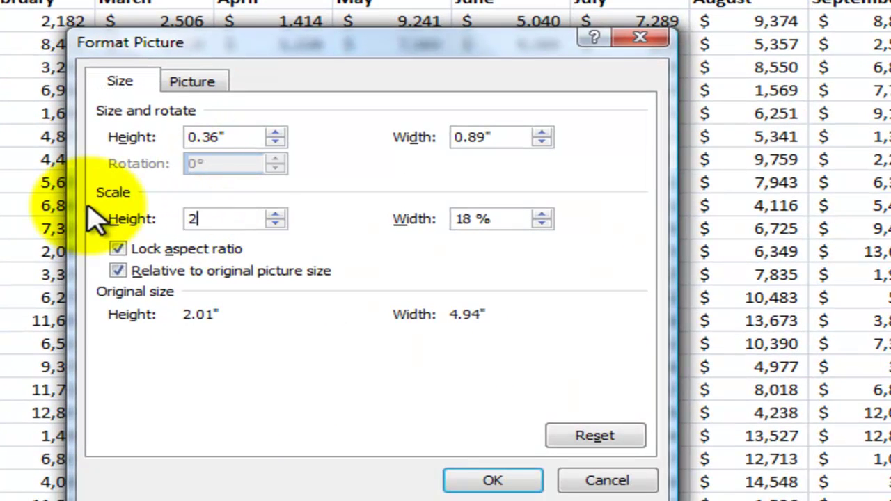
type("1")
key("Tab")
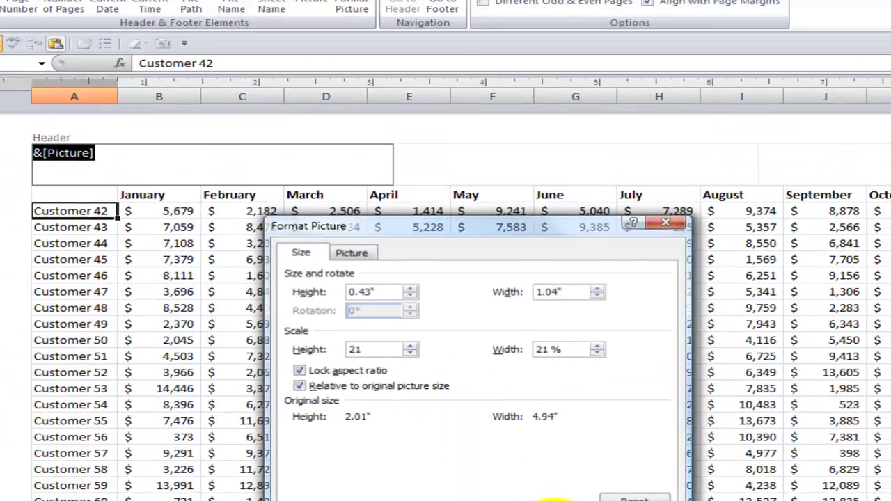
left_click(493, 480)
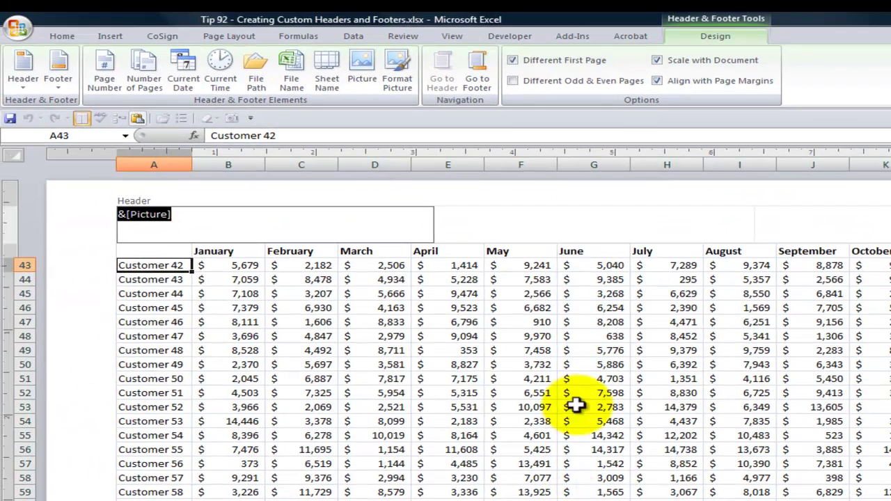
Put the &[Tab] sheet-name field in the centre header so it shows 'Sales Data'
left_click(593, 230)
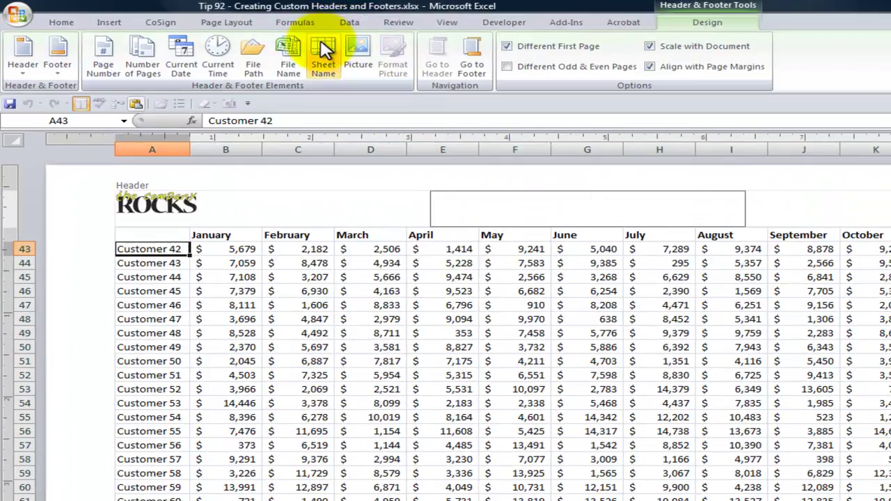
left_click(323, 49)
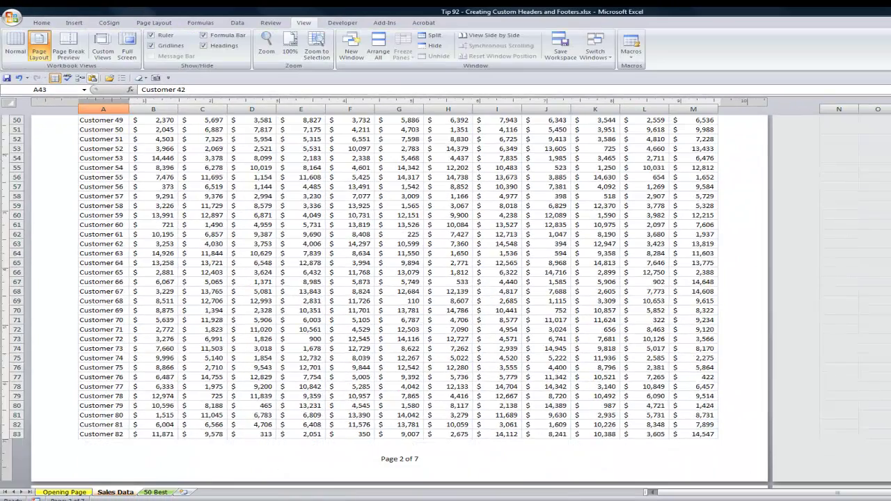
scroll(446, 303, "down", 5)
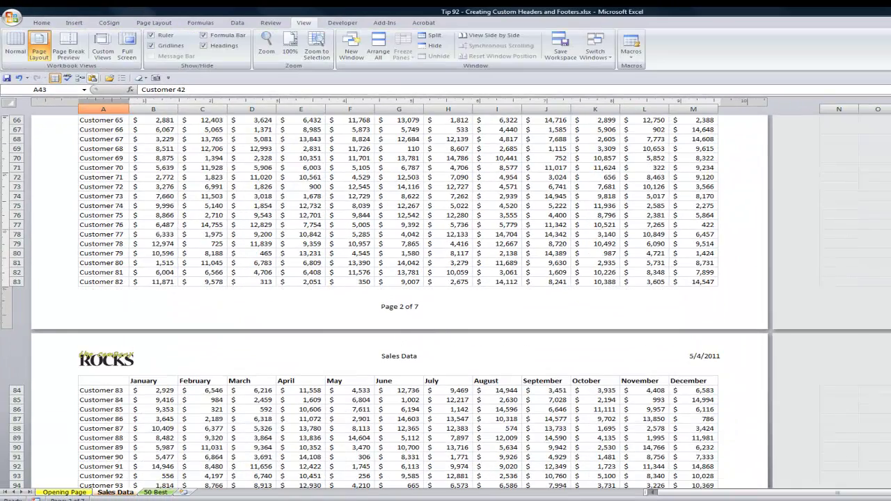
Add the workbook's file name to the right footer section and return to the sheet's top
left_click(652, 308)
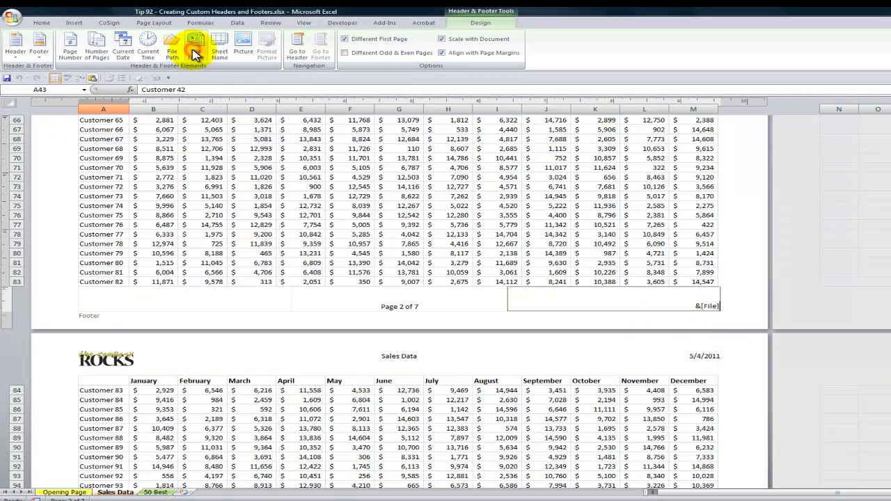
left_click(504, 245)
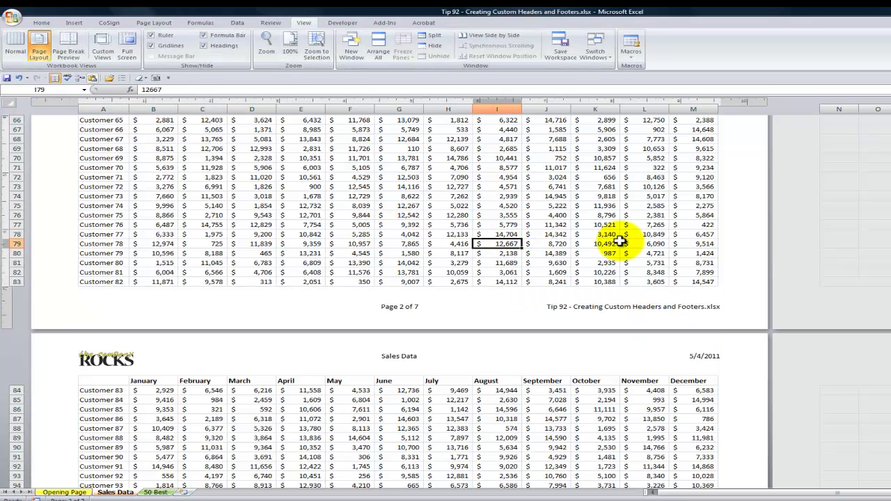
key("ctrl+Home")
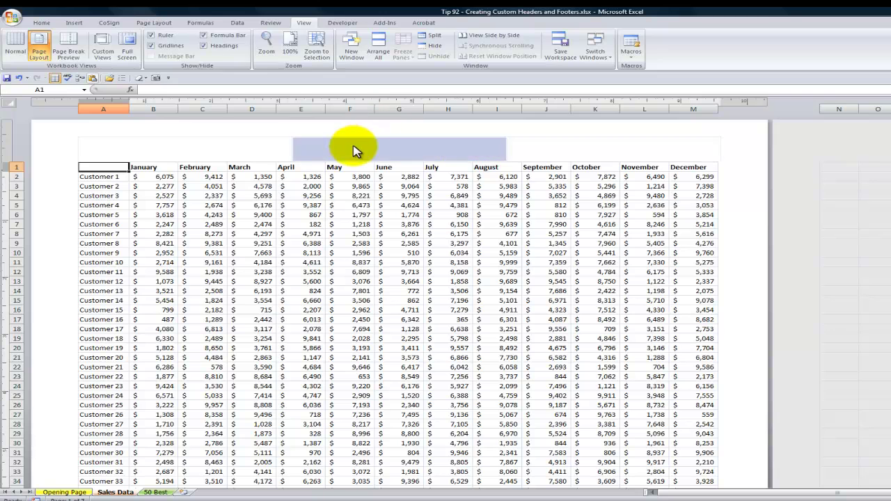
Review the first page's header: logo at left, sheet name centre, date at right
left_click(353, 150)
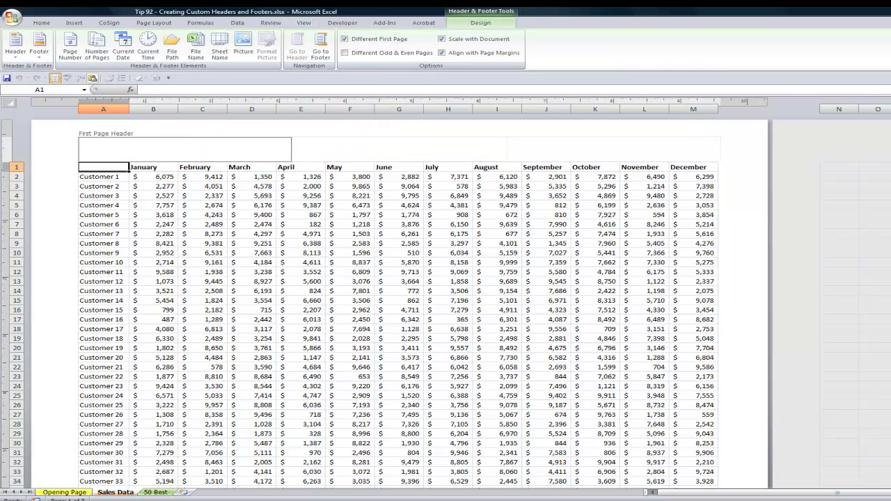
scroll(401, 299, "down", 20)
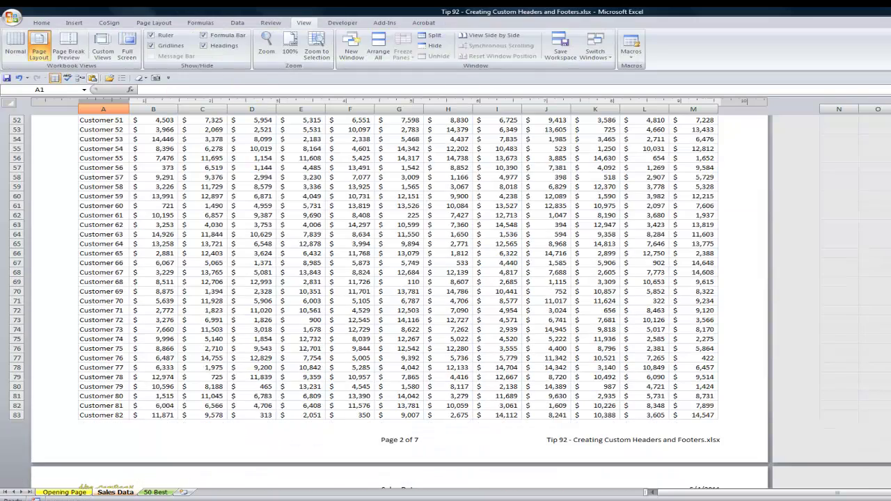
scroll(400, 299, "up", 10)
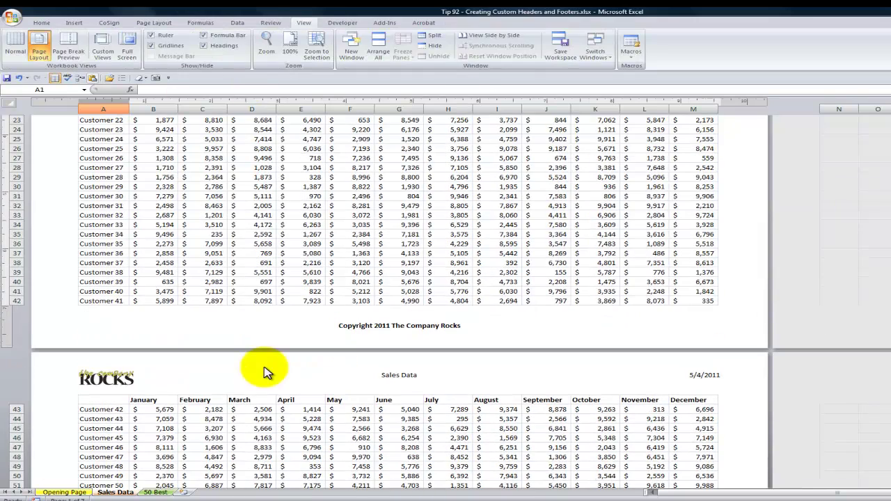
left_click(250, 379)
left_click(678, 377)
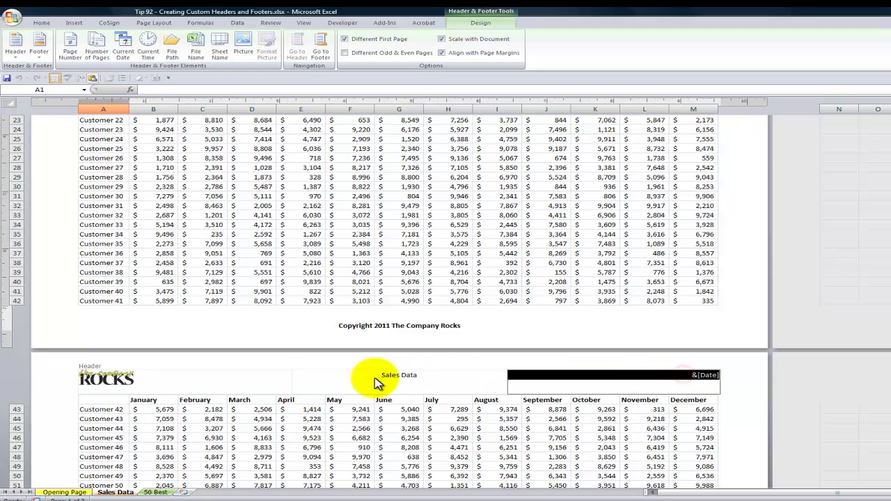
left_click(398, 374)
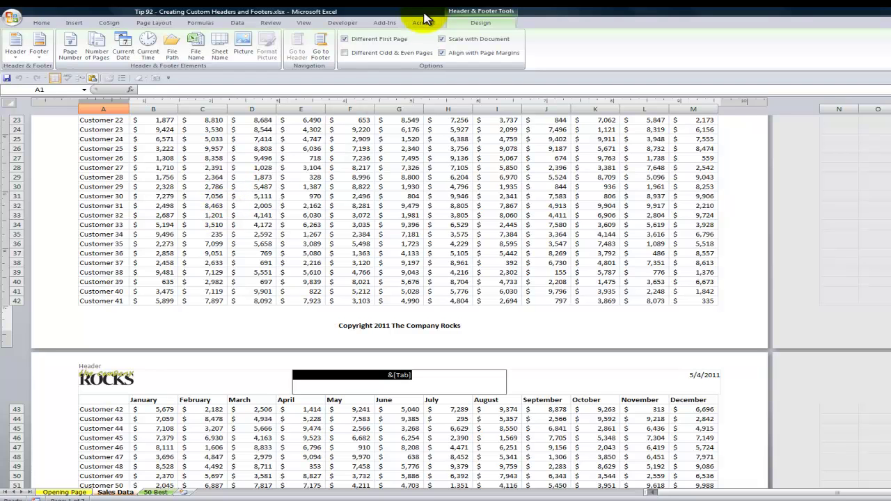
Return the Sales Data sheet to Normal view
left_click(301, 25)
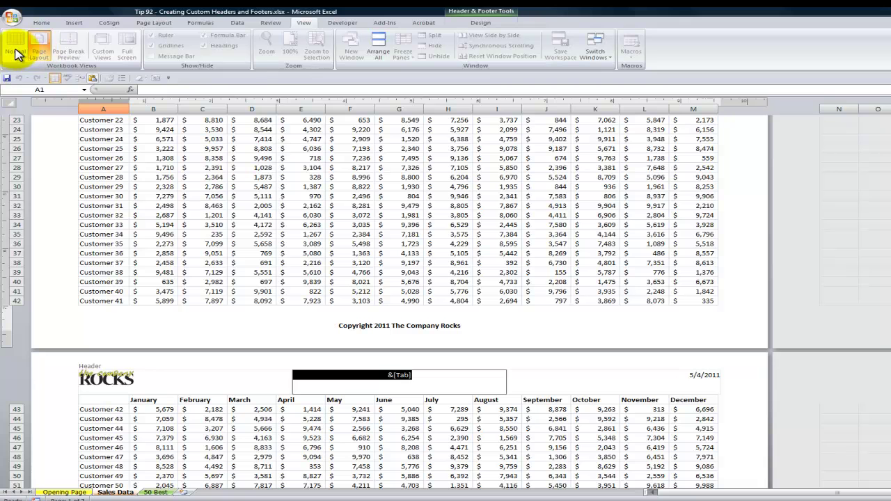
left_click(101, 204)
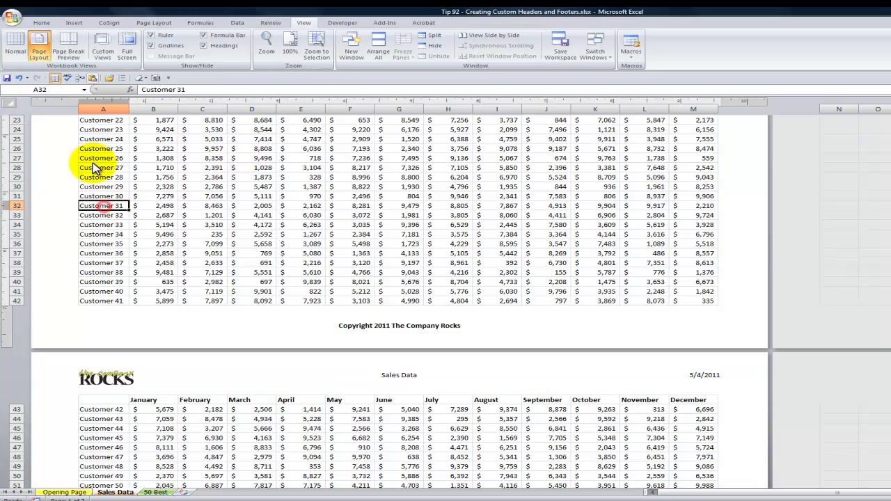
left_click(11, 45)
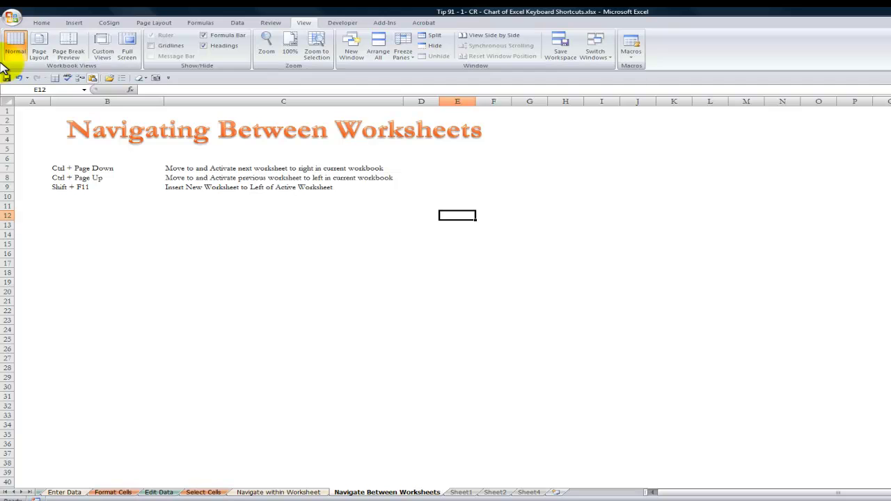
Show the Tip 91 shortcuts sheet in Page Layout view and inspect its right header
left_click(39, 53)
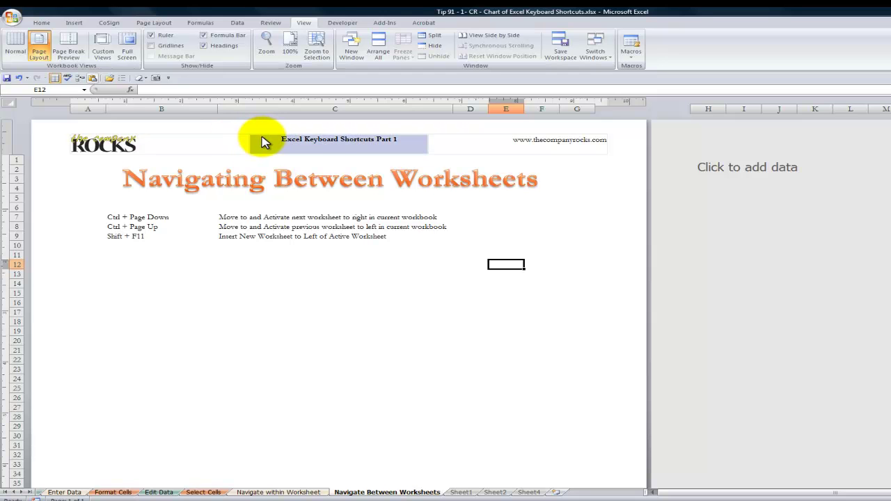
left_click(487, 143)
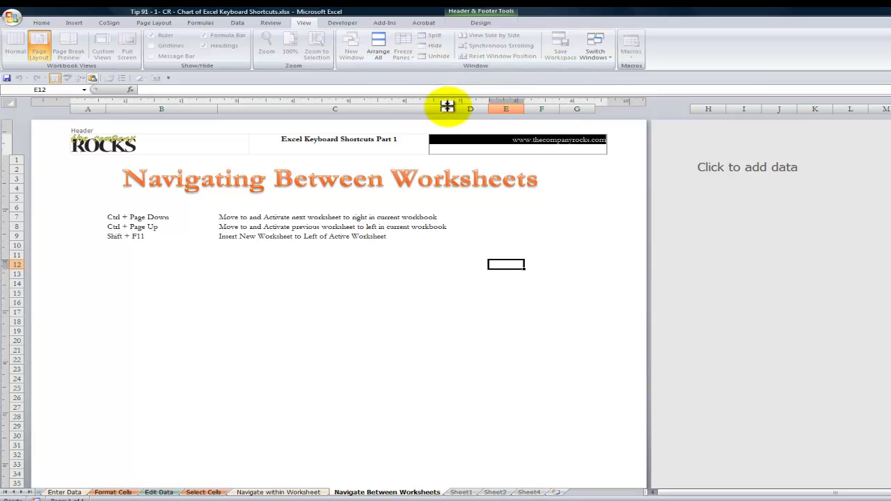
left_click(473, 24)
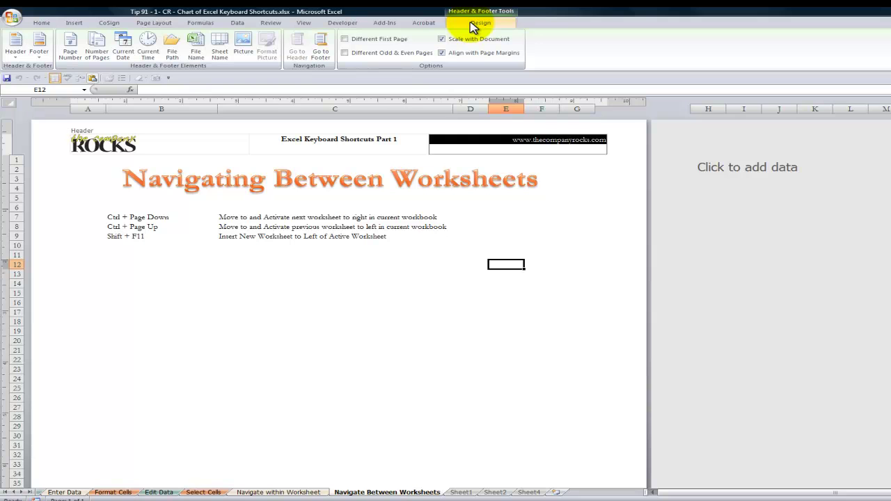
Check the page-number footer, then switch back to the Tip 92 workbook
left_click(319, 56)
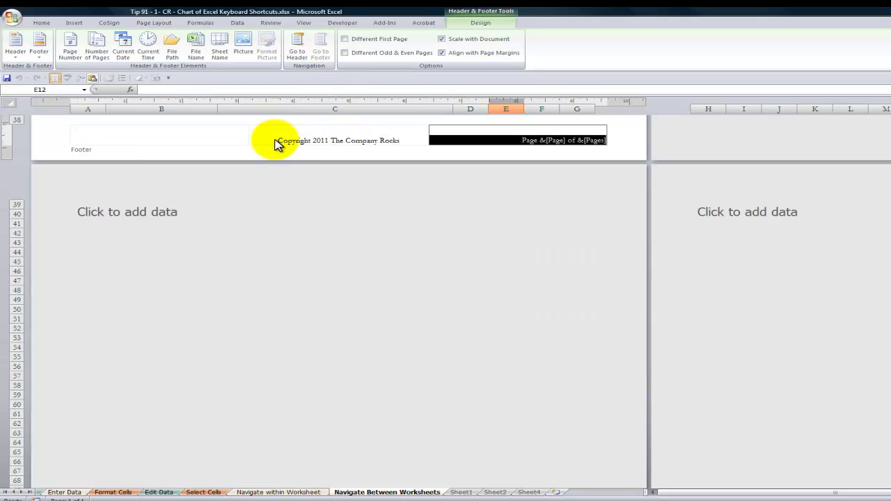
left_click(442, 120)
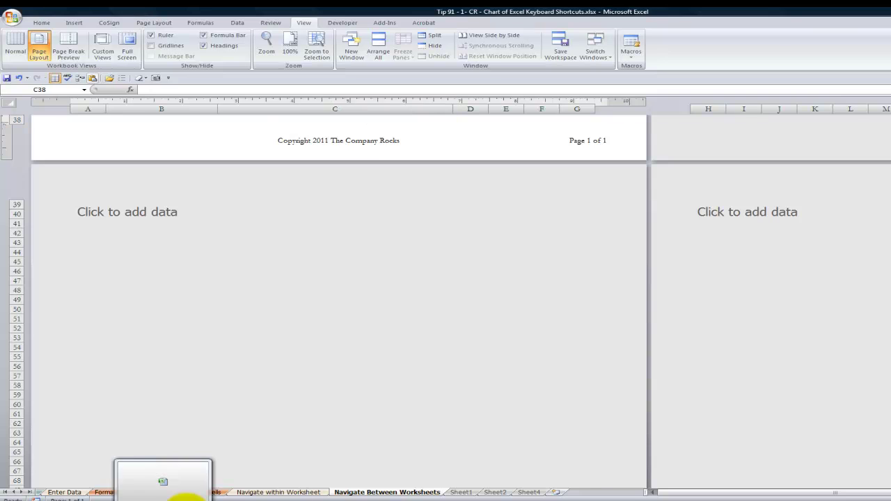
left_click(187, 497)
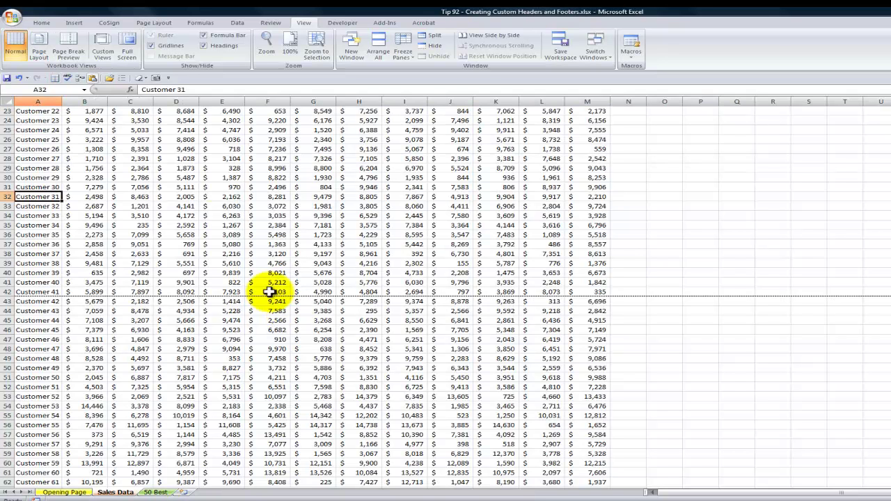
Copy Sales Data to a Sales Data (2) sheet in Page Layout view, then delete that copy
left_click(39, 43)
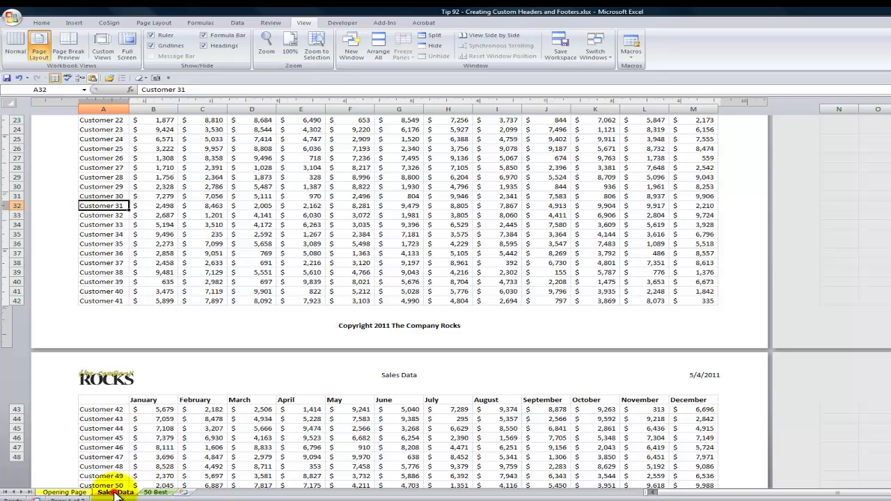
left_click_drag(115, 493, 148, 493)
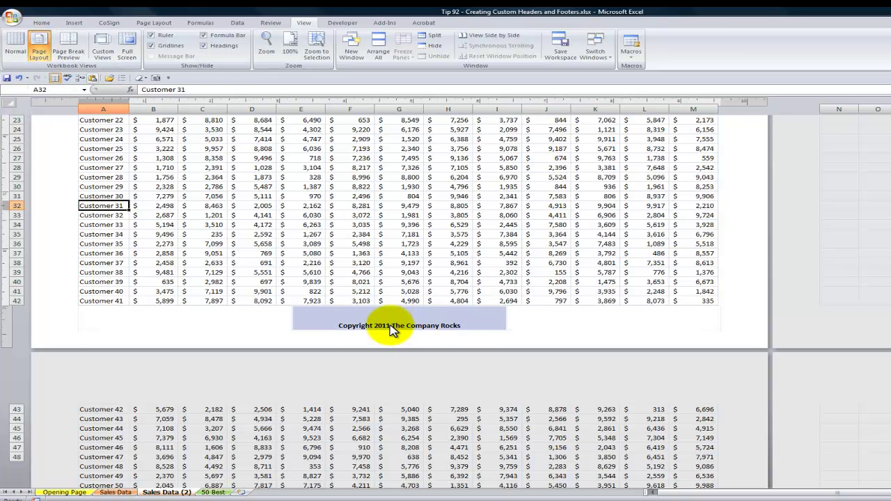
right_click(172, 493)
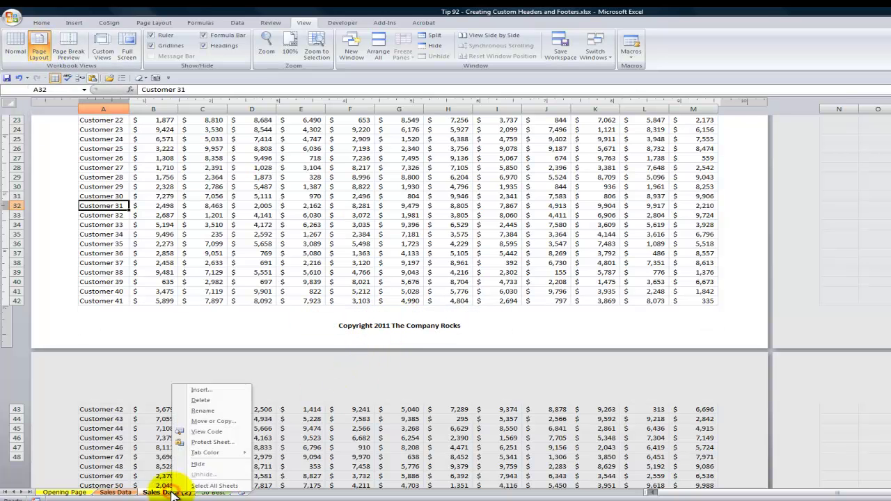
left_click(215, 401)
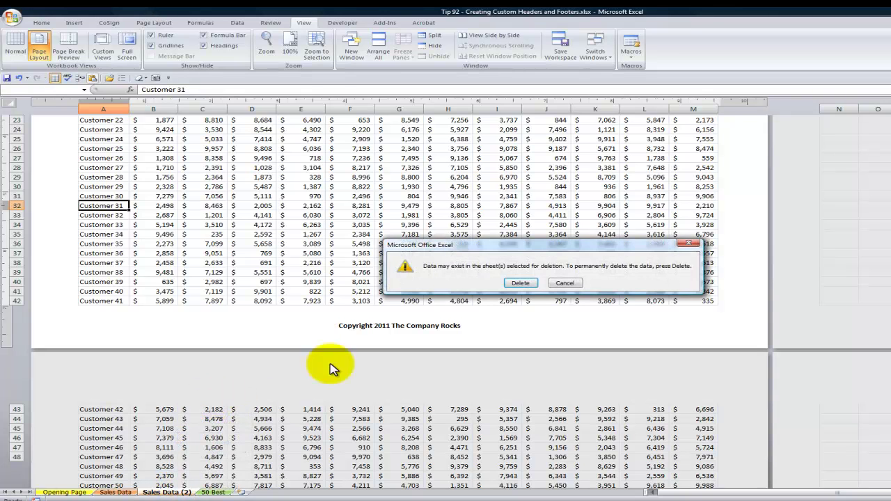
left_click(521, 282)
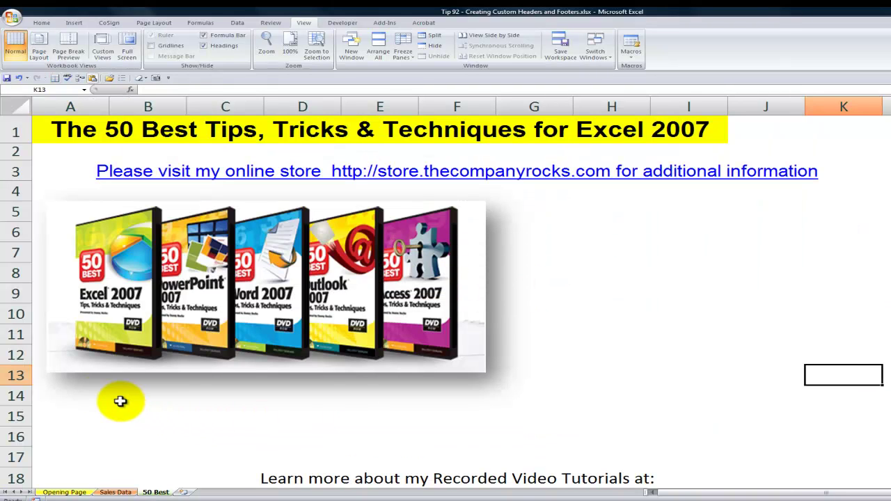
left_click(91, 389)
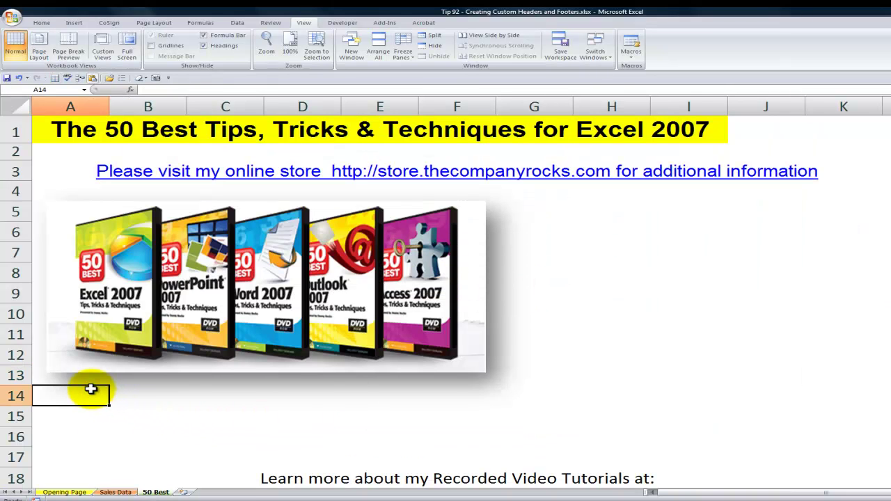